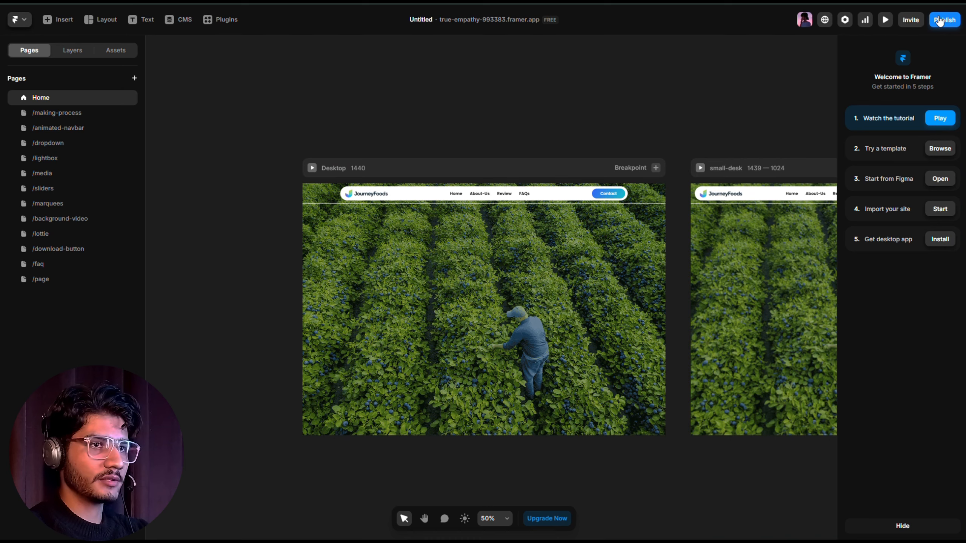
Open the published site at true-empathy-993383.framer.app in the browser and inspect its page with the developer tools
click(943, 22)
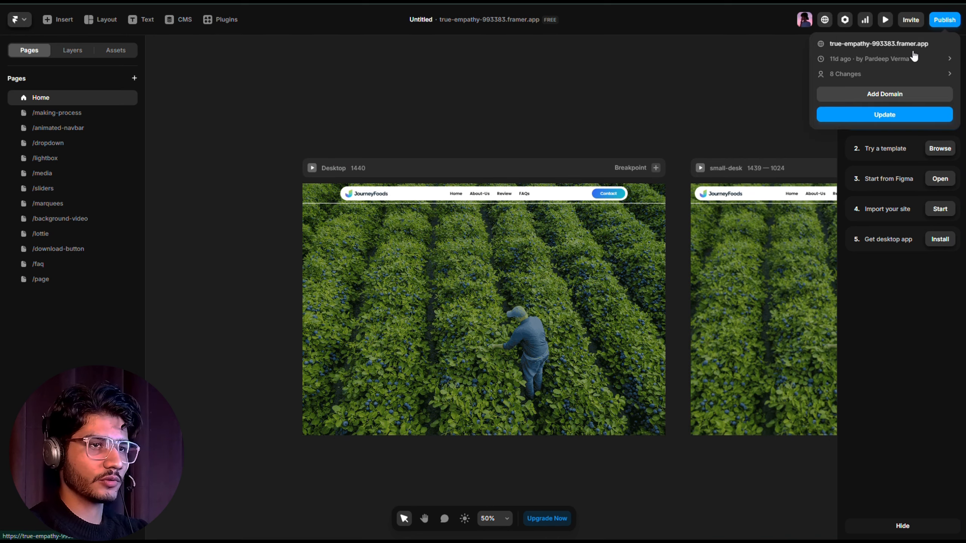
click(904, 44)
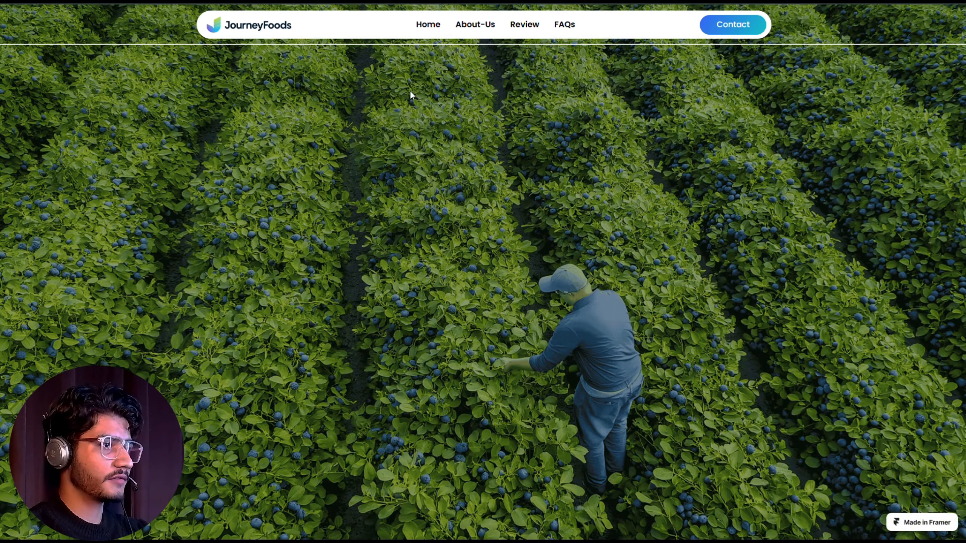
right_click(239, 140)
click(272, 268)
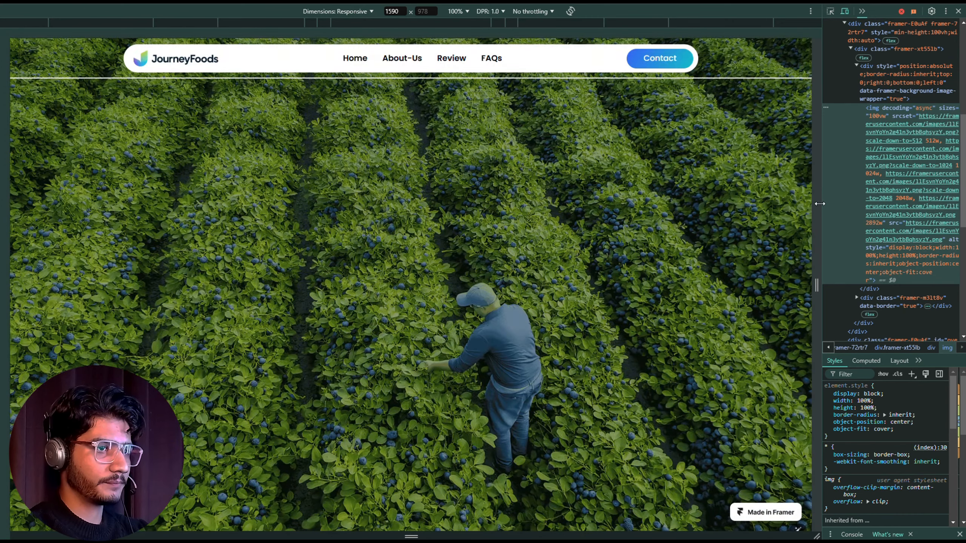
Narrow the responsive view of the published site to 970 px, then open and close its hamburger menu
drag(820, 202, 662, 185)
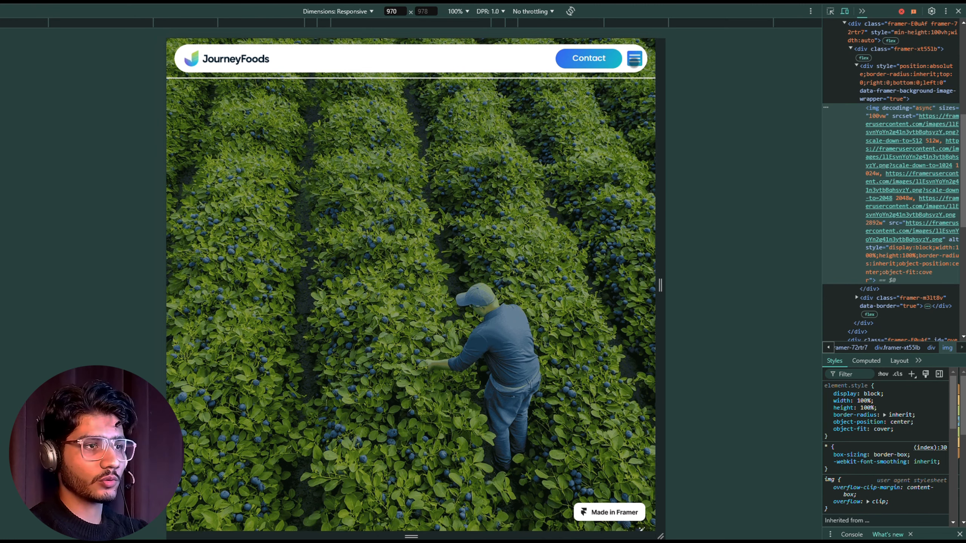
click(635, 58)
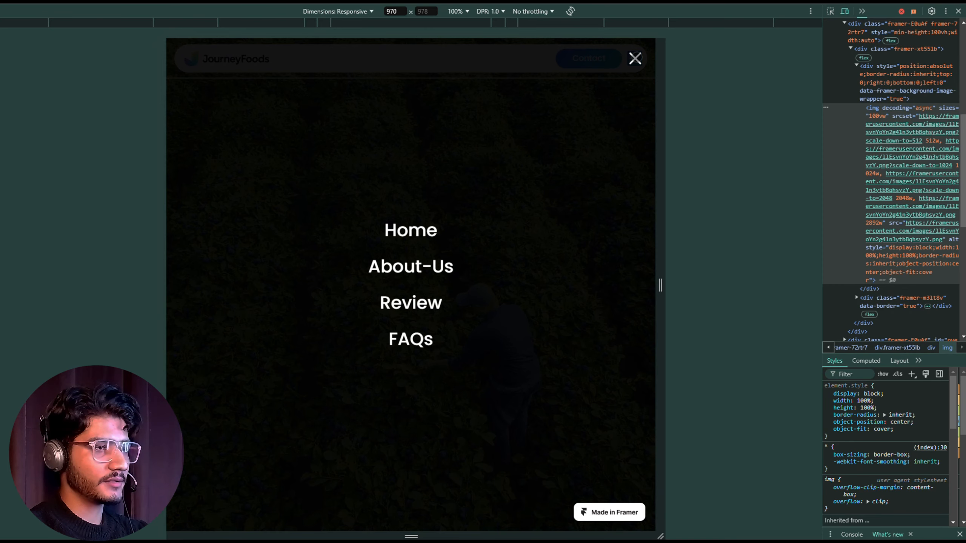
click(635, 59)
Check the hamburger menu at a 392 px mobile width, then widen the responsive view again
drag(656, 108, 511, 112)
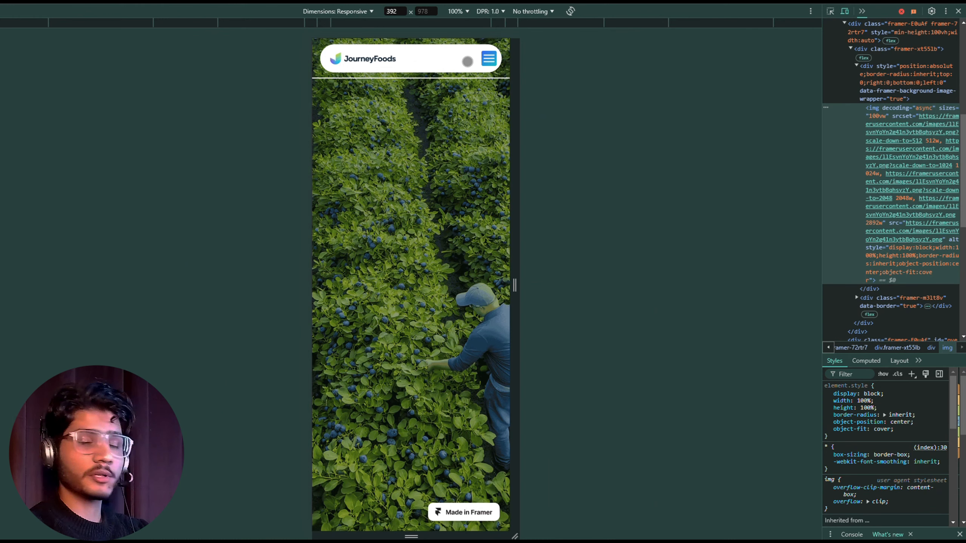
click(489, 58)
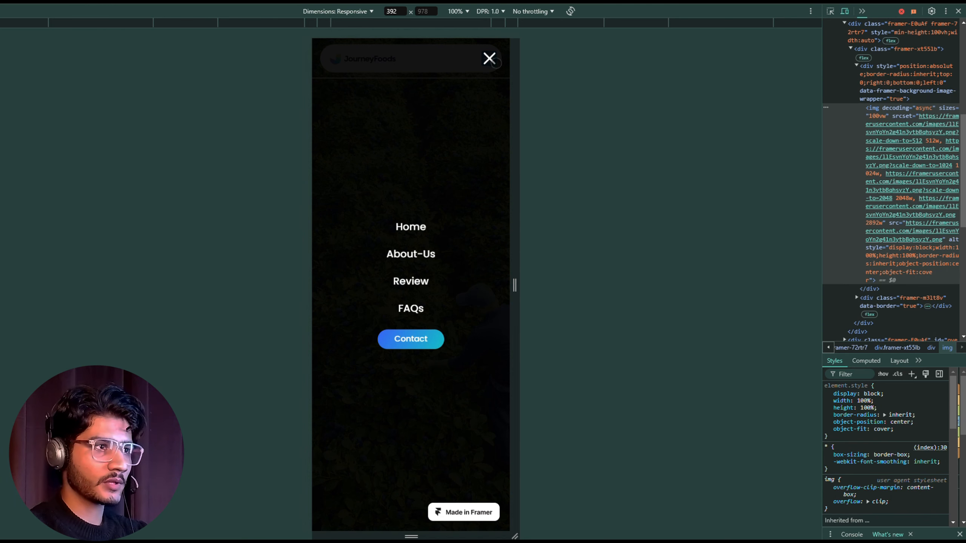
click(494, 61)
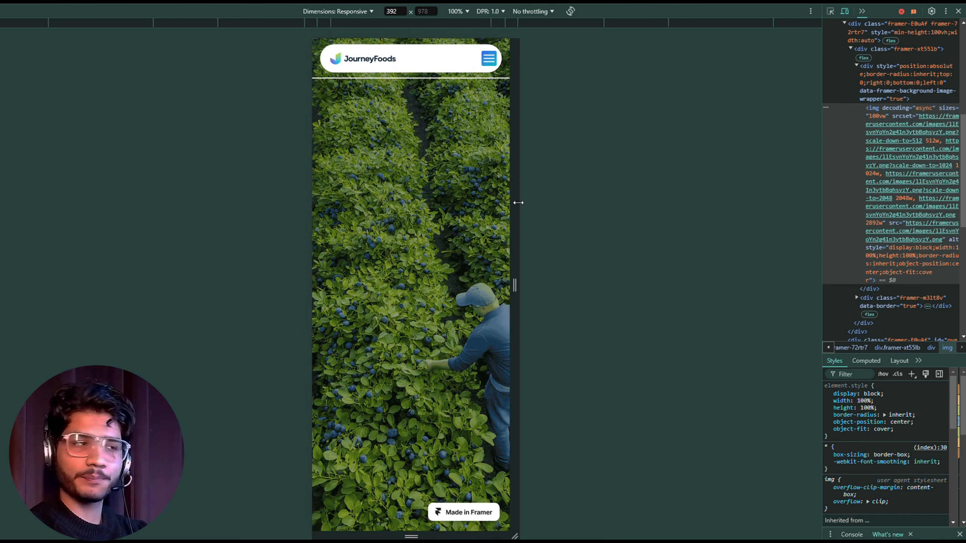
drag(520, 207, 672, 186)
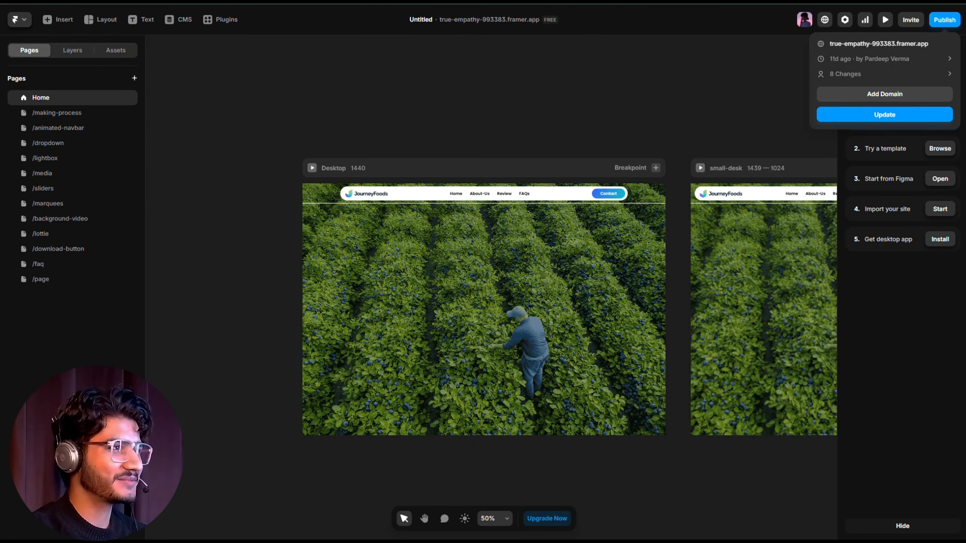
Return to the Framer editor, dismiss the publishing options and open the /making-process page
click(273, 42)
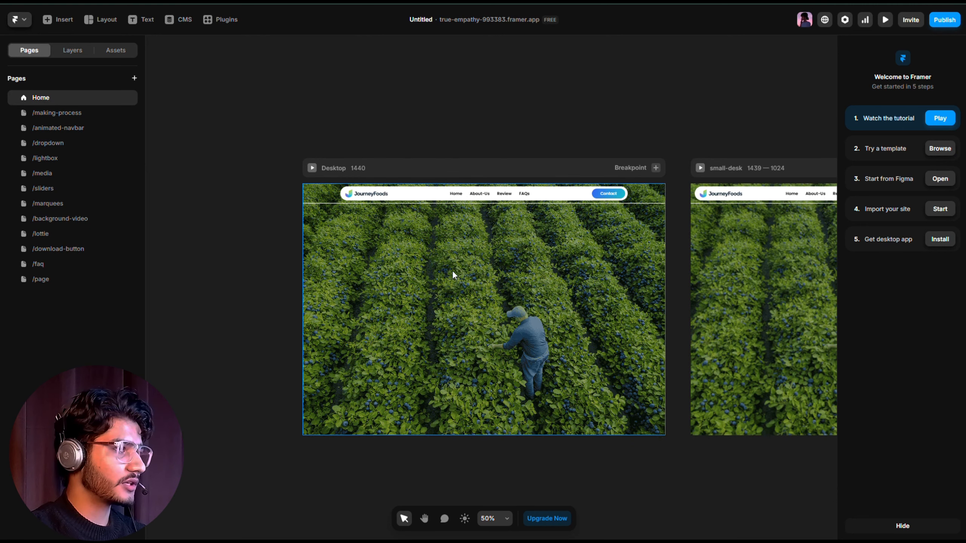
scroll(430, 250, right, 2)
click(430, 250)
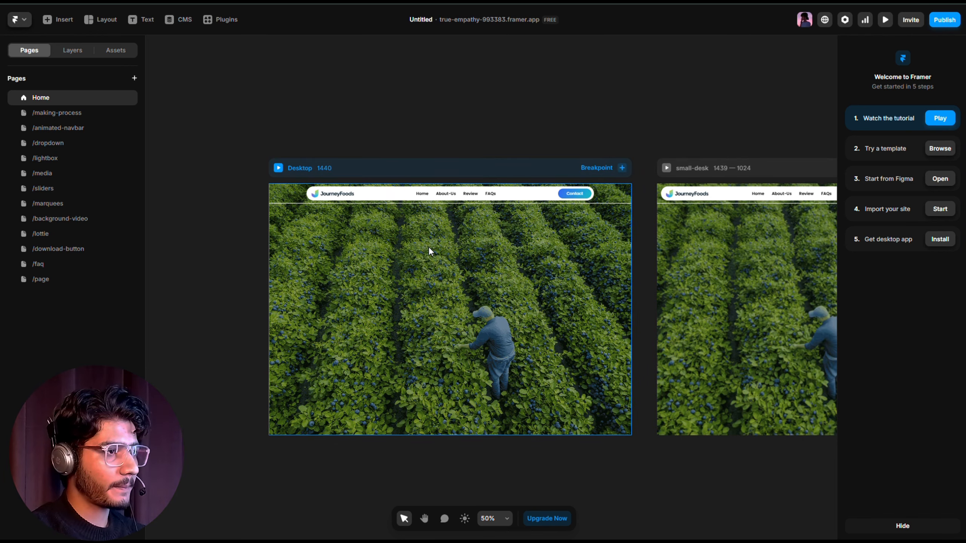
scroll(428, 251, up, 3)
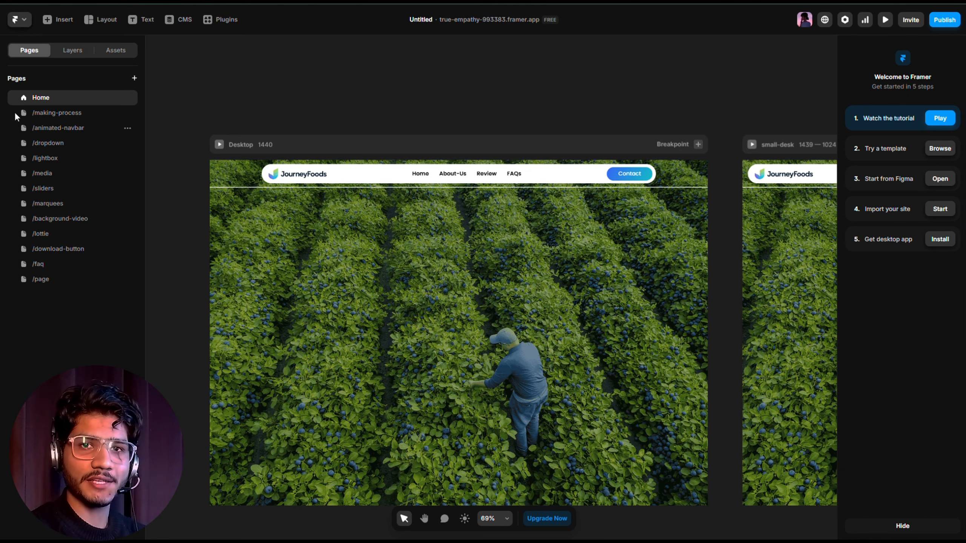
click(46, 113)
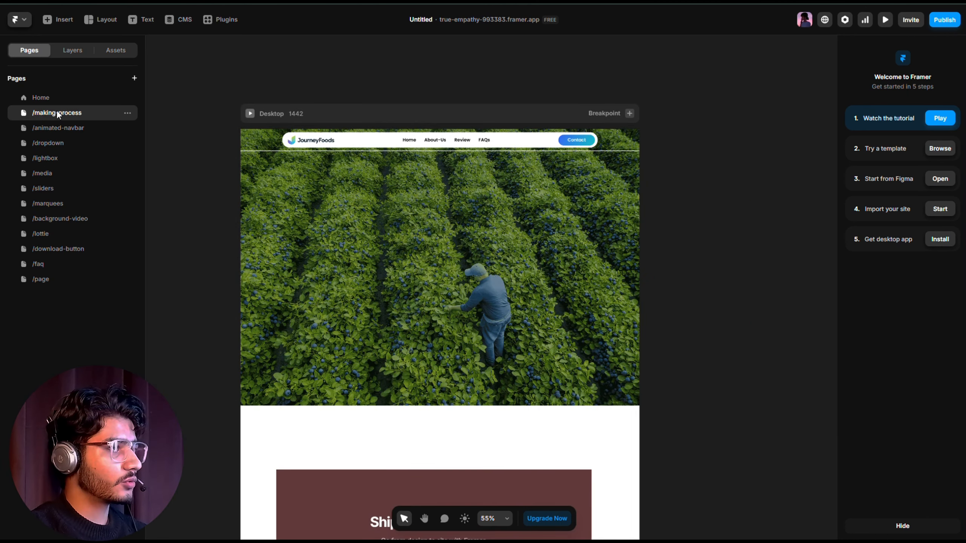
click(34, 97)
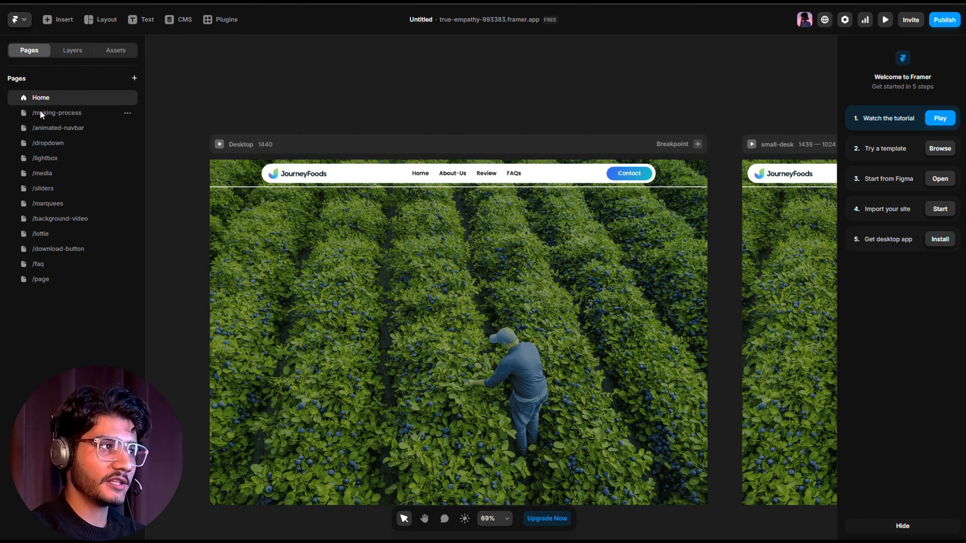
click(40, 113)
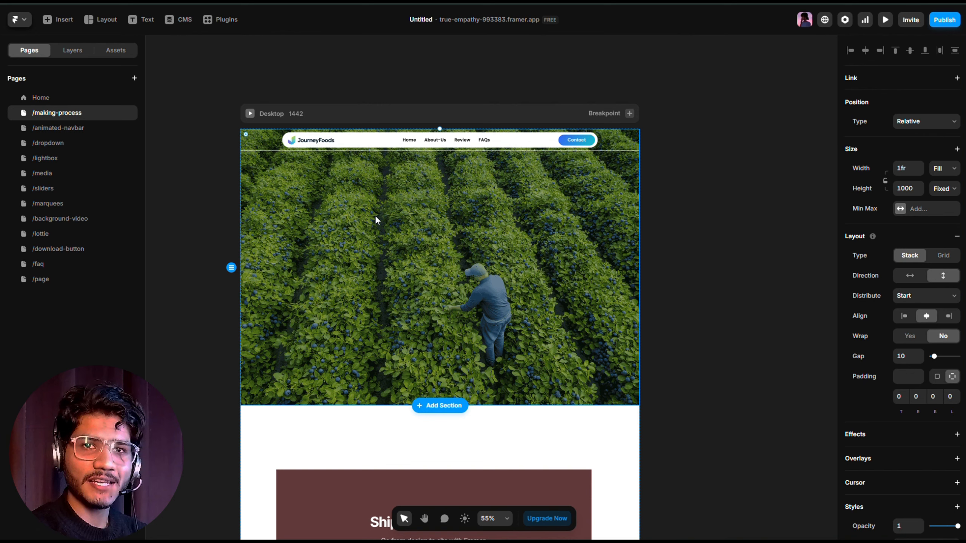
Examine the navbar container, logo and link group on the /making-process desktop canvas
click(294, 138)
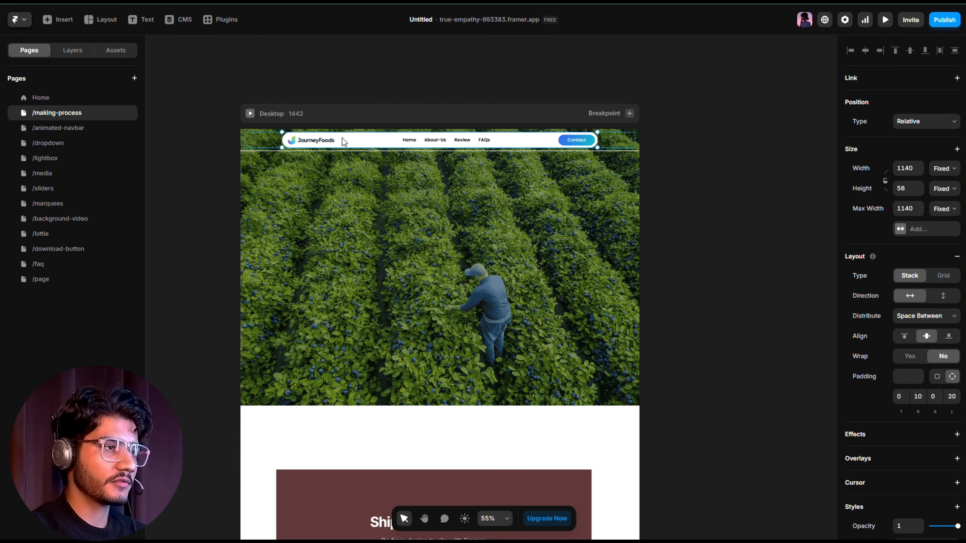
scroll(342, 138, up, 5)
scroll(344, 142, down, 3)
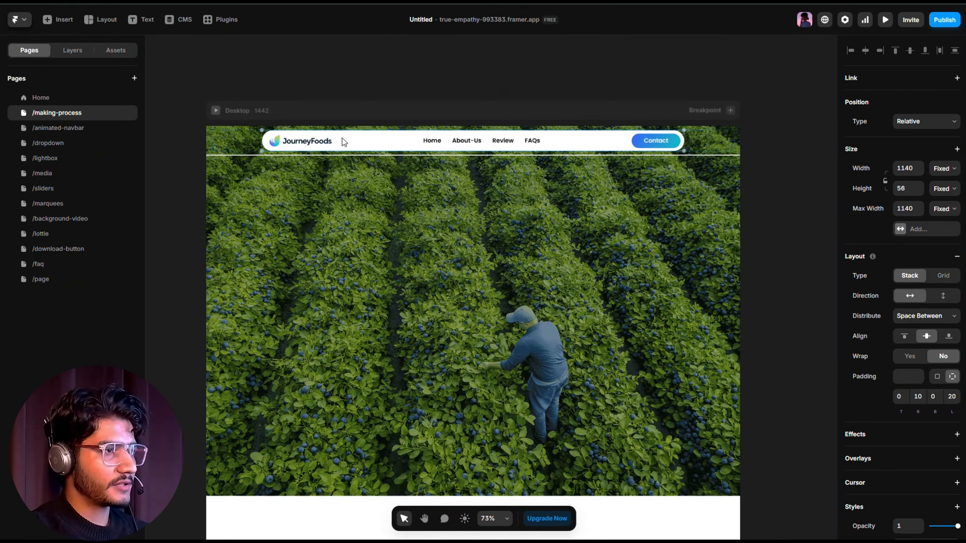
scroll(342, 137, right, 2)
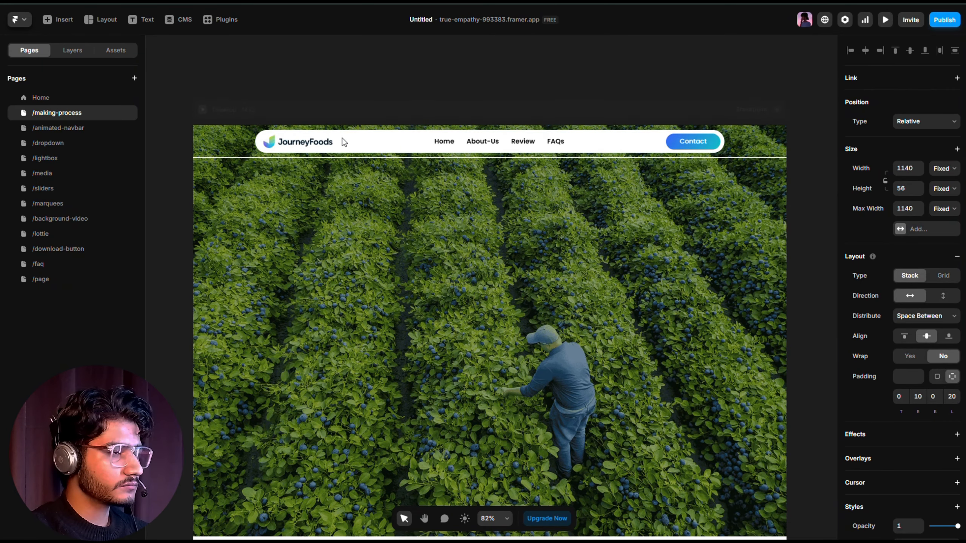
click(293, 108)
click(297, 144)
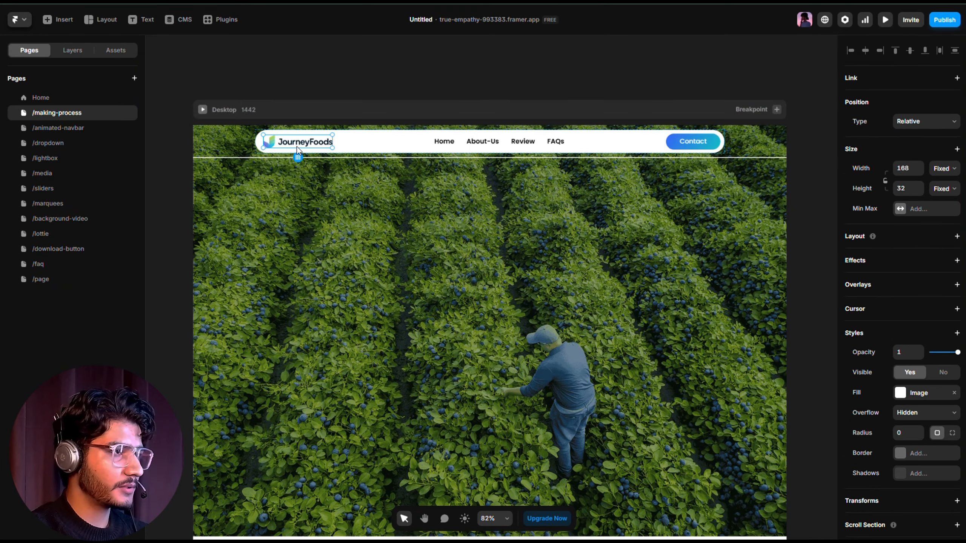
click(458, 142)
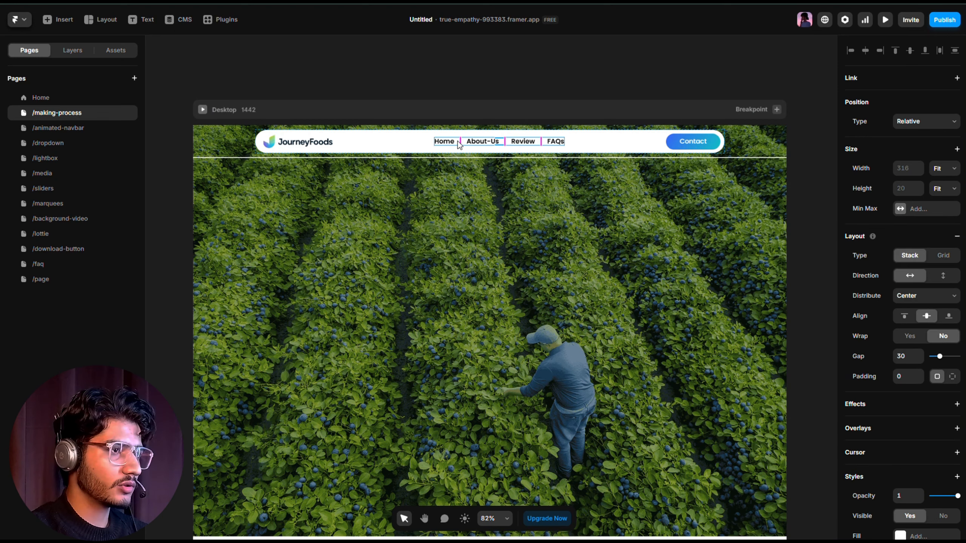
Examine the navbar's layer structure, covering the logo, the link-wrapper with its text links, and the Contact button wrapper
click(73, 50)
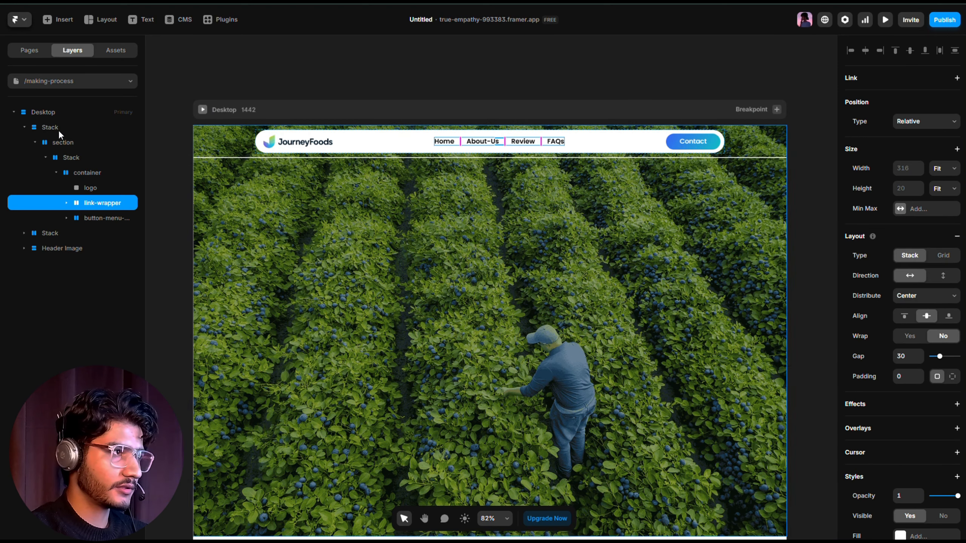
click(94, 187)
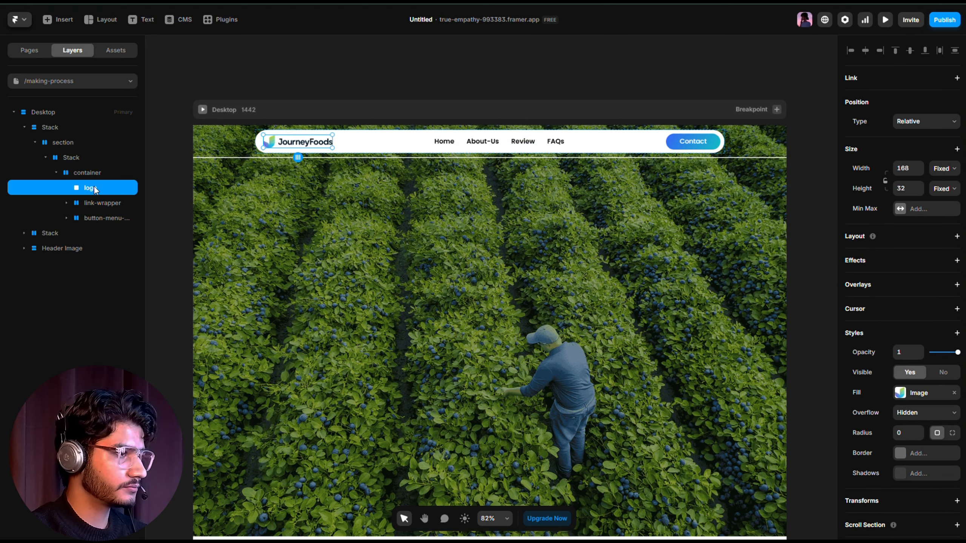
click(96, 205)
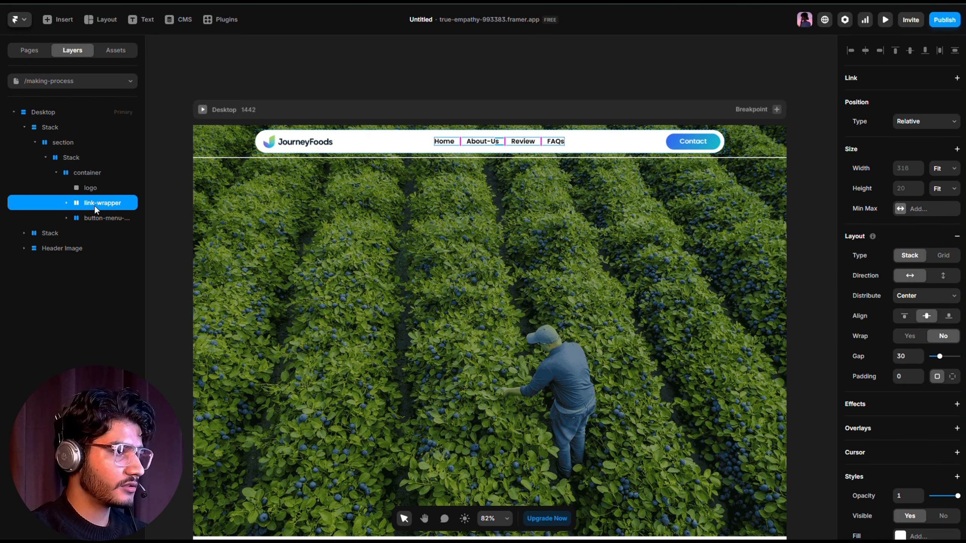
click(64, 205)
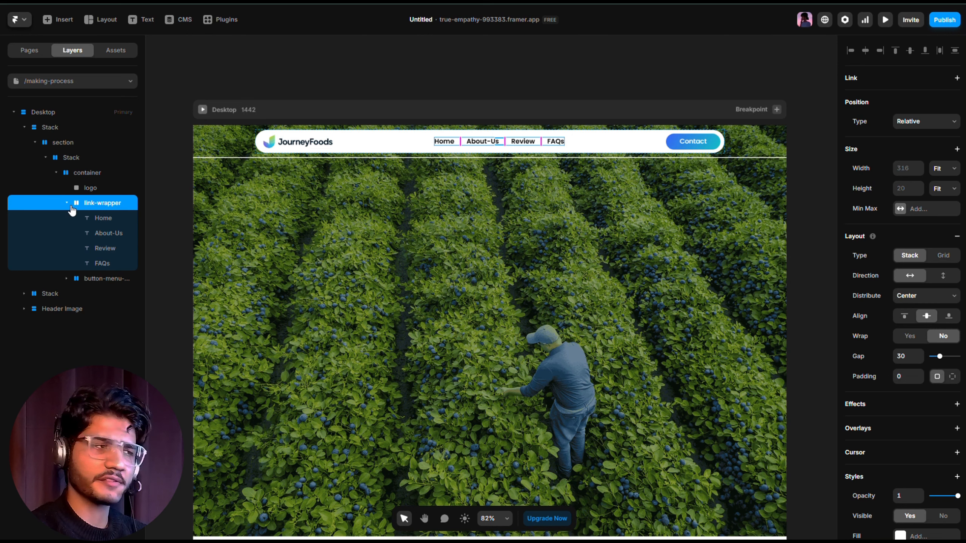
click(67, 203)
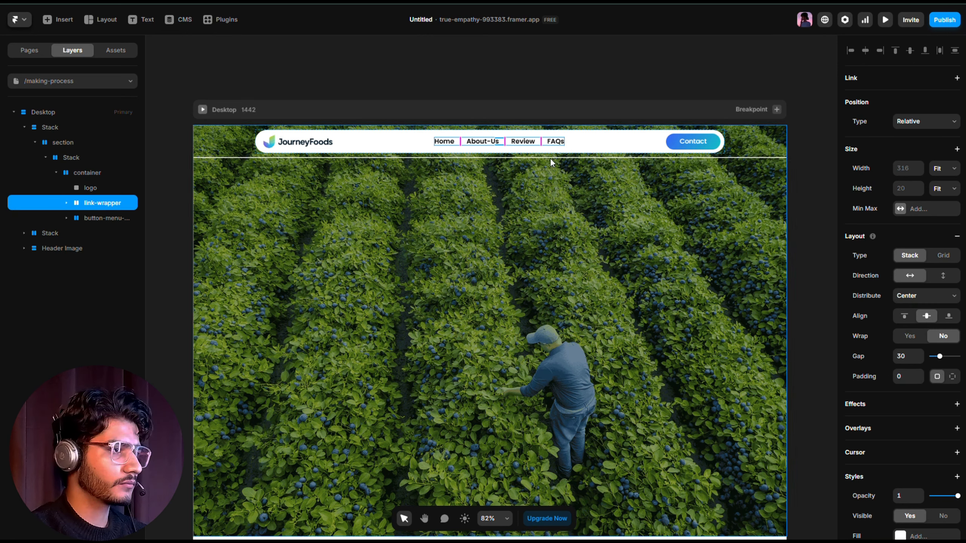
click(681, 139)
click(97, 220)
click(67, 219)
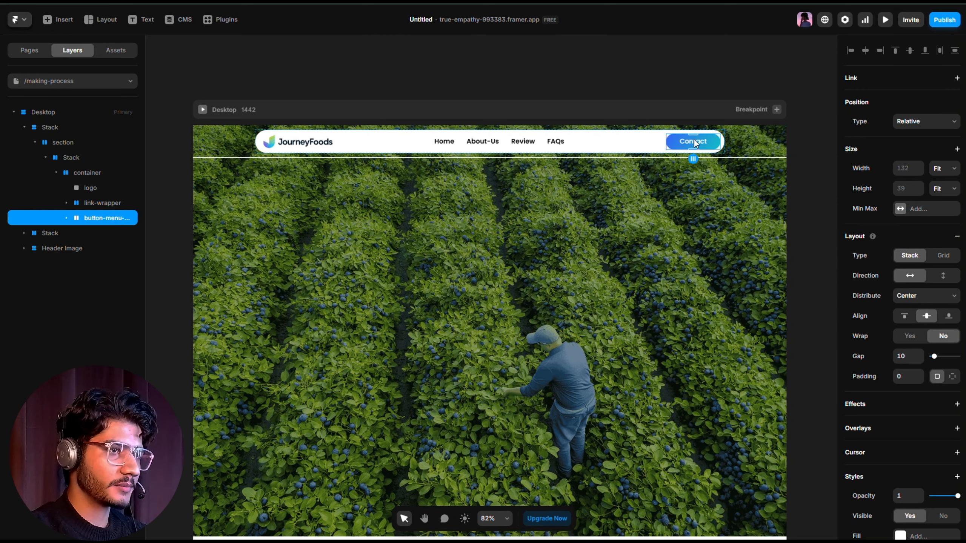
Preview the desktop page, narrow it to 1274 px to check the navbar, and leave the preview
click(202, 109)
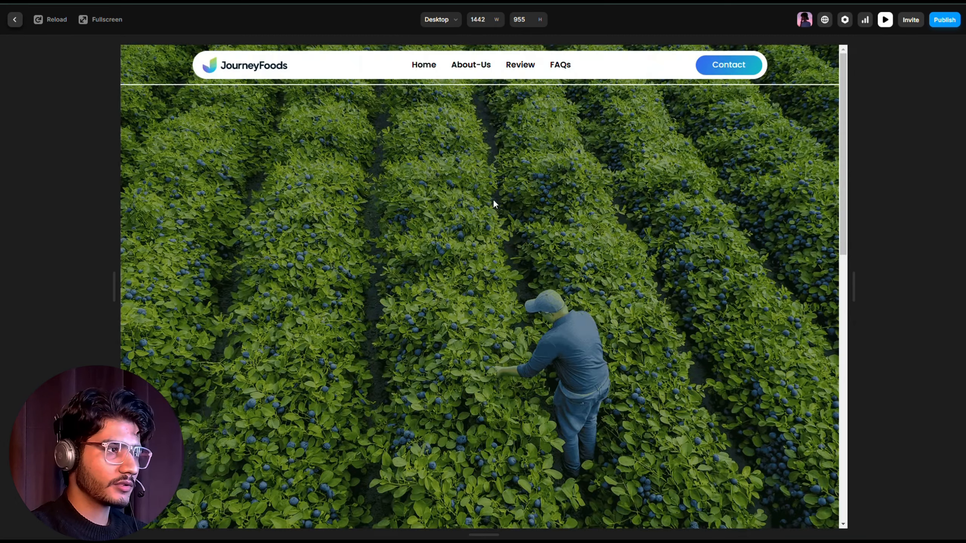
drag(852, 283, 810, 268)
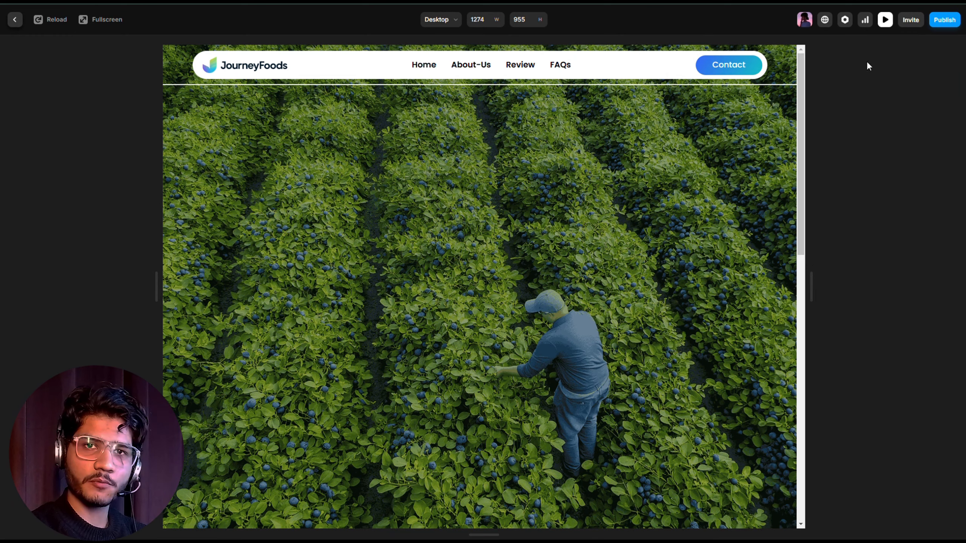
click(886, 21)
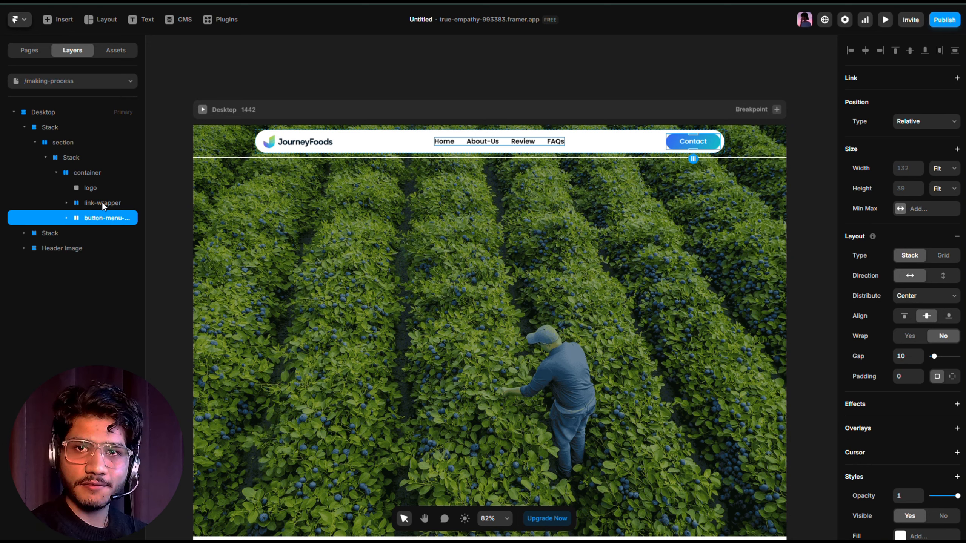
Make the hidden mobile menu layer inside the Contact button wrapper visible
click(66, 218)
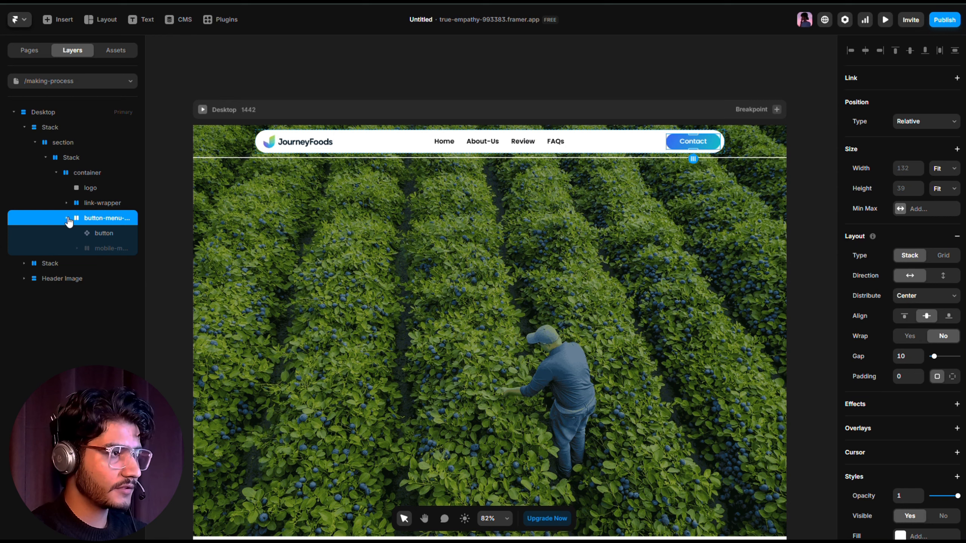
click(90, 247)
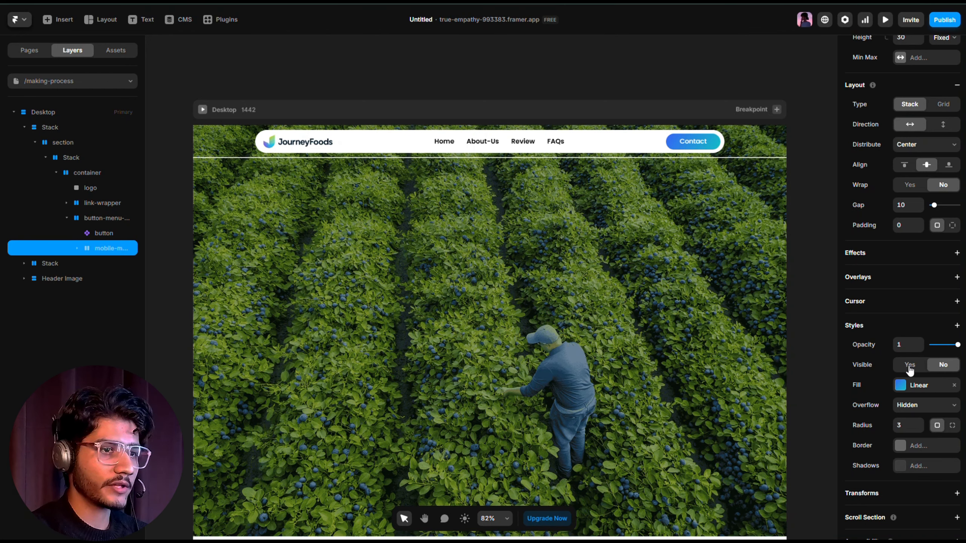
click(910, 369)
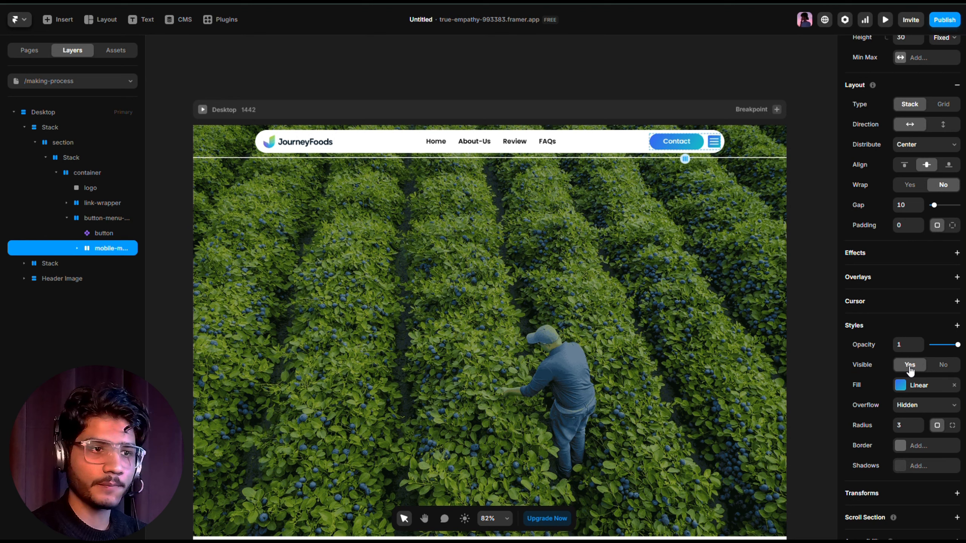
click(731, 137)
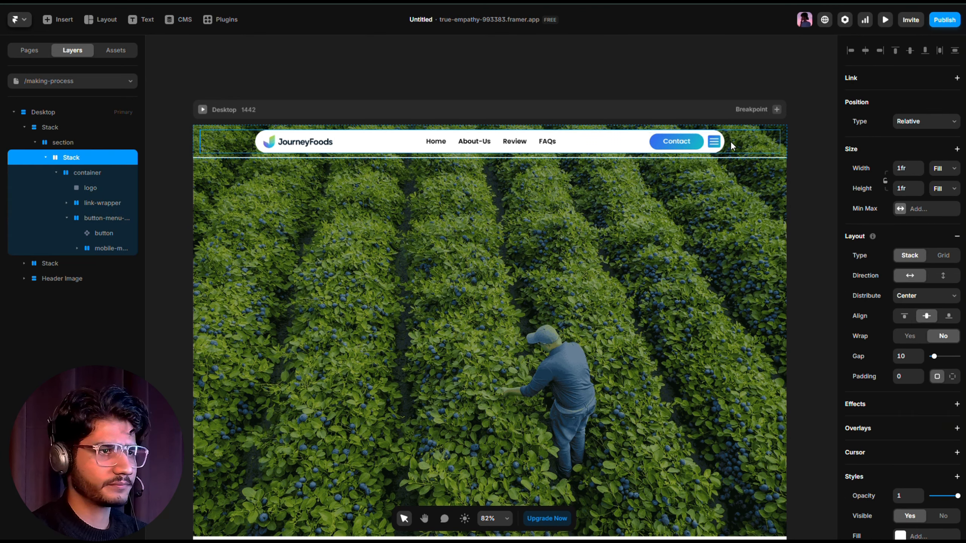
Examine the mobile menu frame and the Feather menu icon nested in it
click(711, 140)
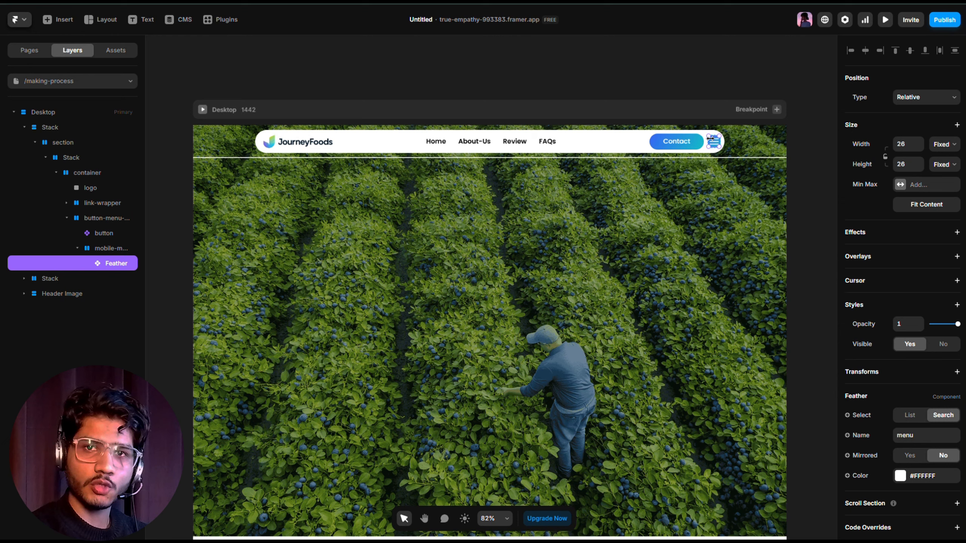
click(88, 248)
click(115, 264)
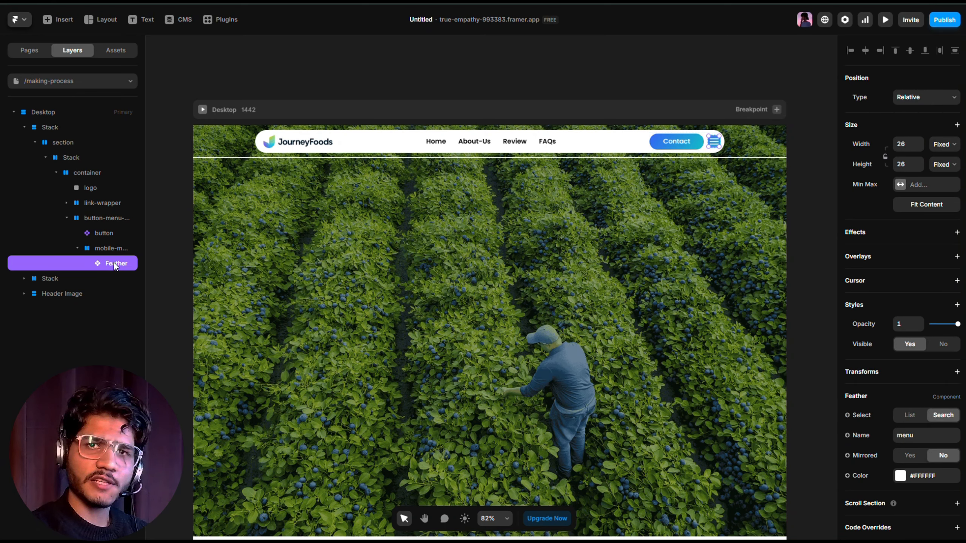
Insert a Feather icon on the empty canvas above the desktop page and choose the X icon by name search
click(57, 20)
text(fe)
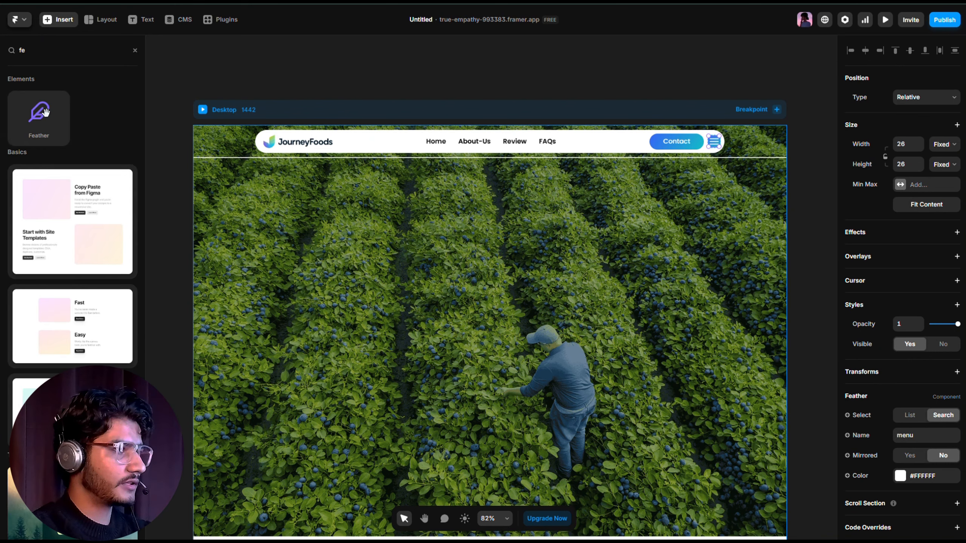
drag(39, 114, 237, 69)
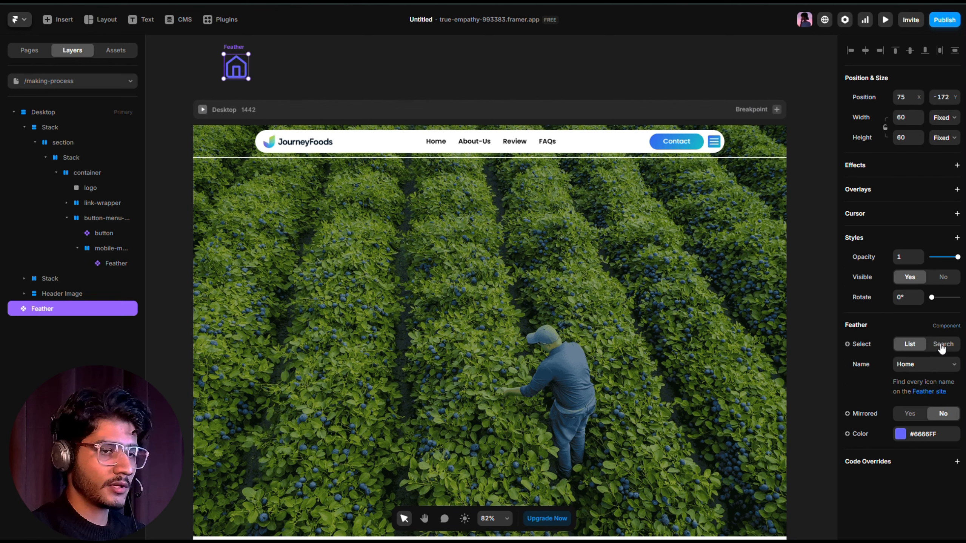
click(943, 344)
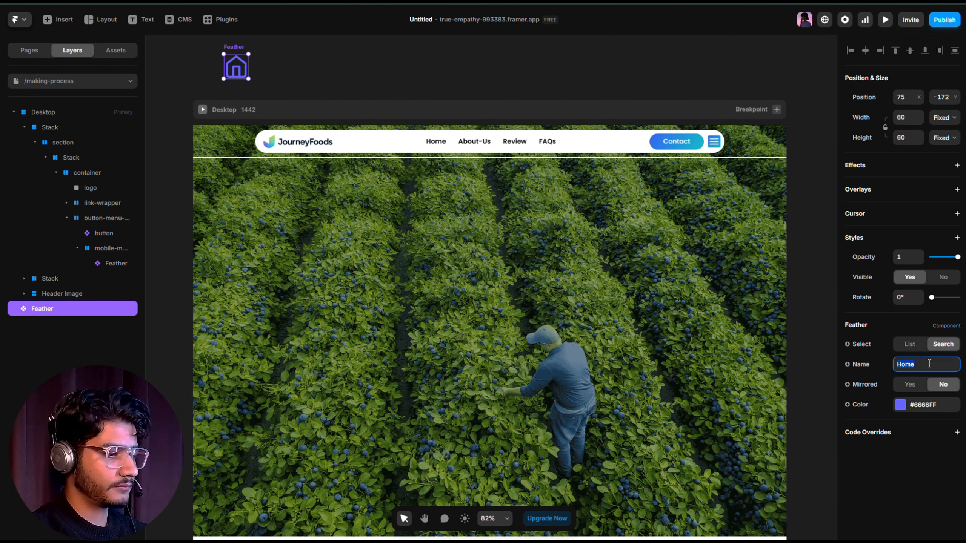
key(BackSpace)
text(X)
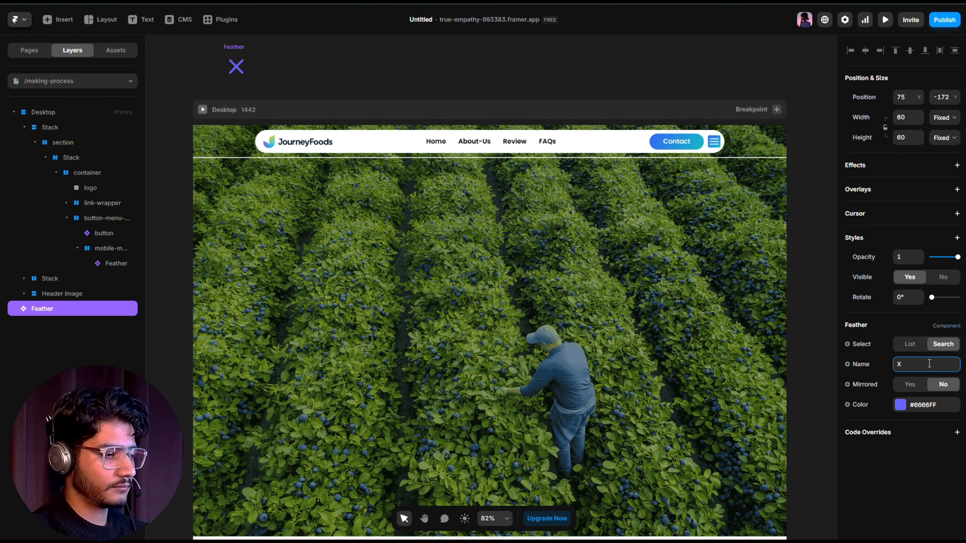
Delete the loose Feather X icon from the canvas above the desktop page
key(BackSpace)
click(239, 69)
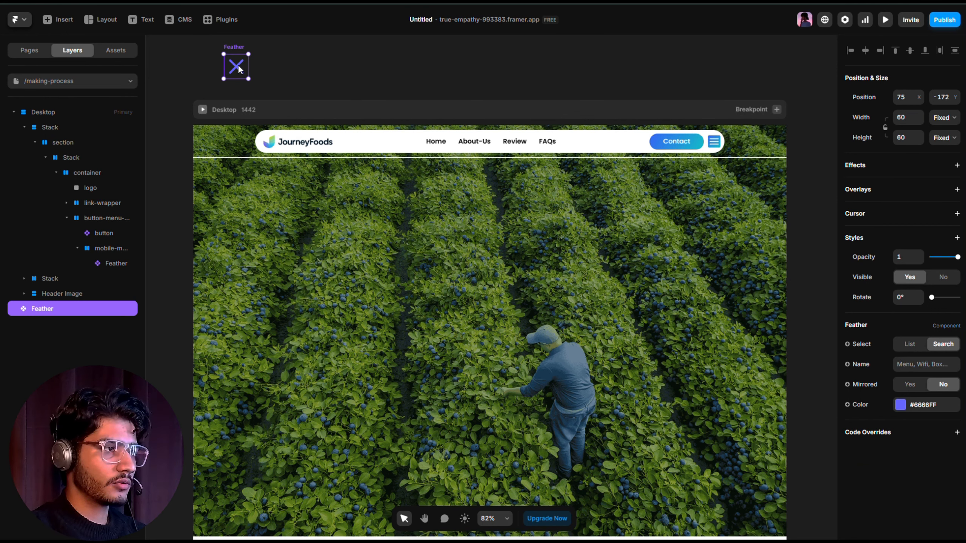
key(Delete)
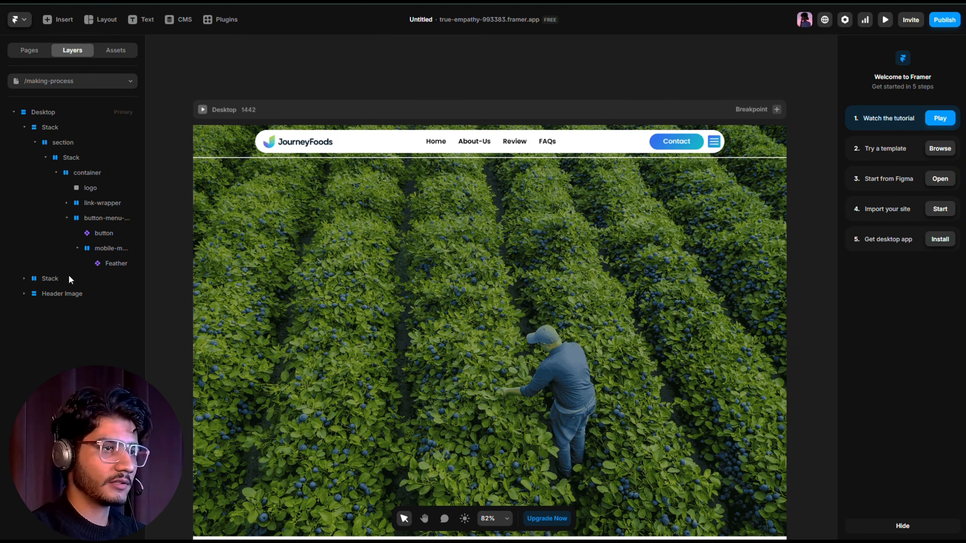
Add a fixed overlay to the mobile-menu layer and set the overlay's Z index to 1
click(103, 262)
click(82, 247)
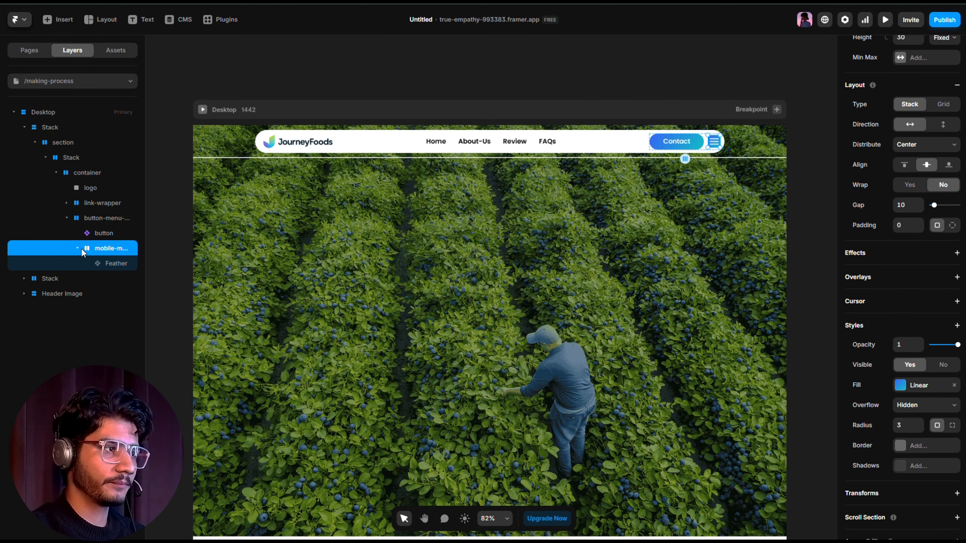
click(78, 249)
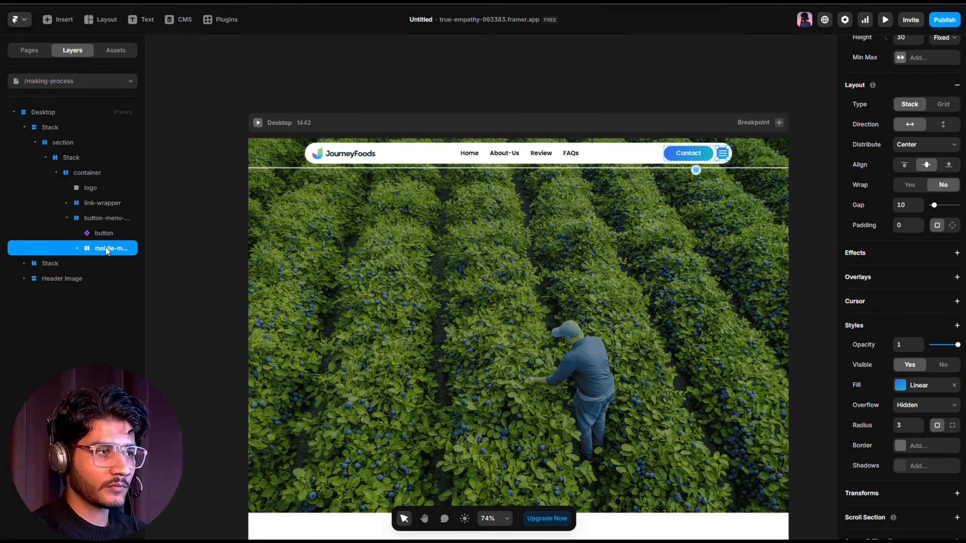
click(914, 278)
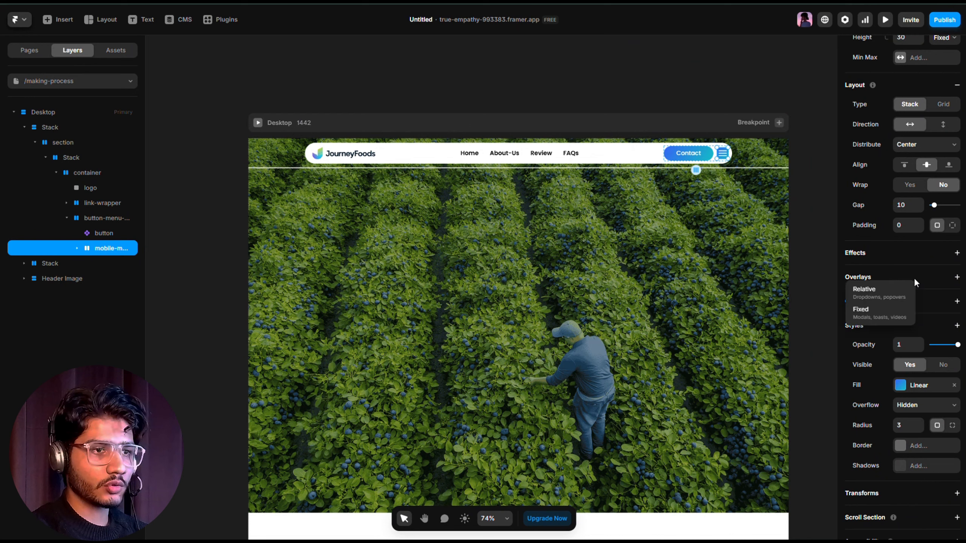
click(861, 311)
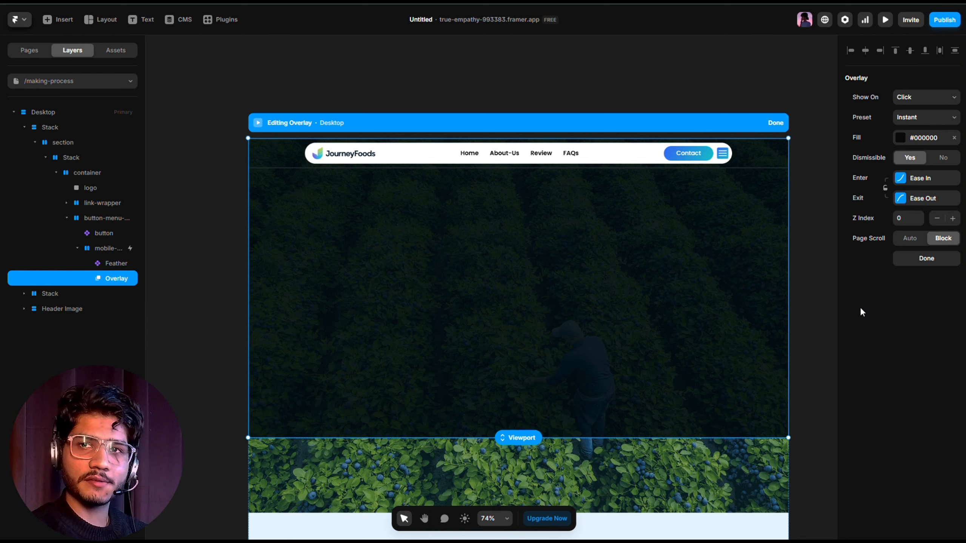
click(953, 219)
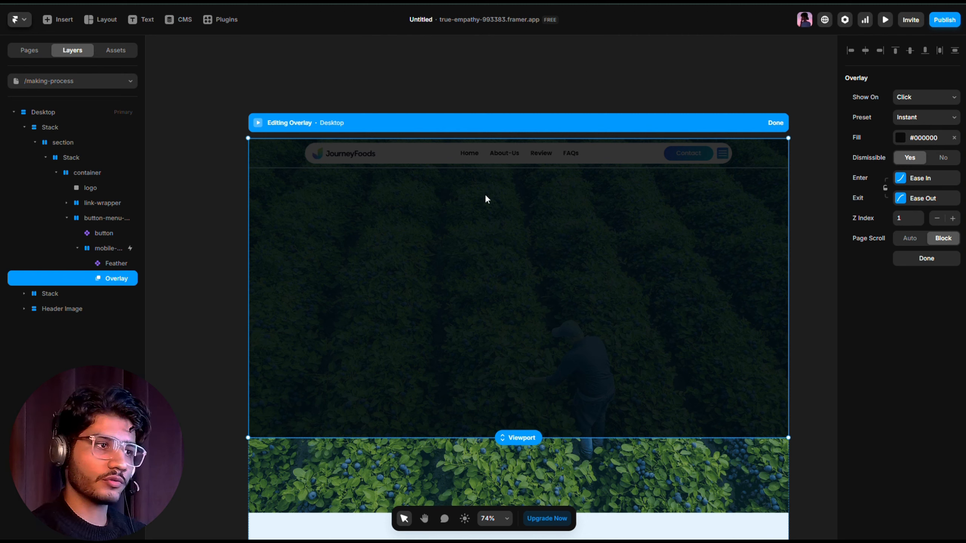
Draw a frame about 382 by 392 px inside the overlay and centre it horizontally and vertically
key(f)
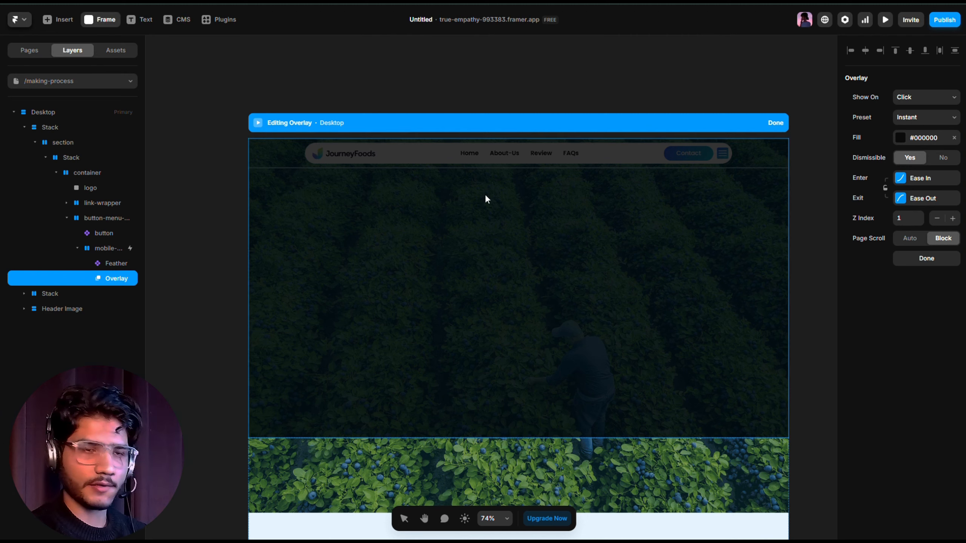
drag(451, 196, 588, 338)
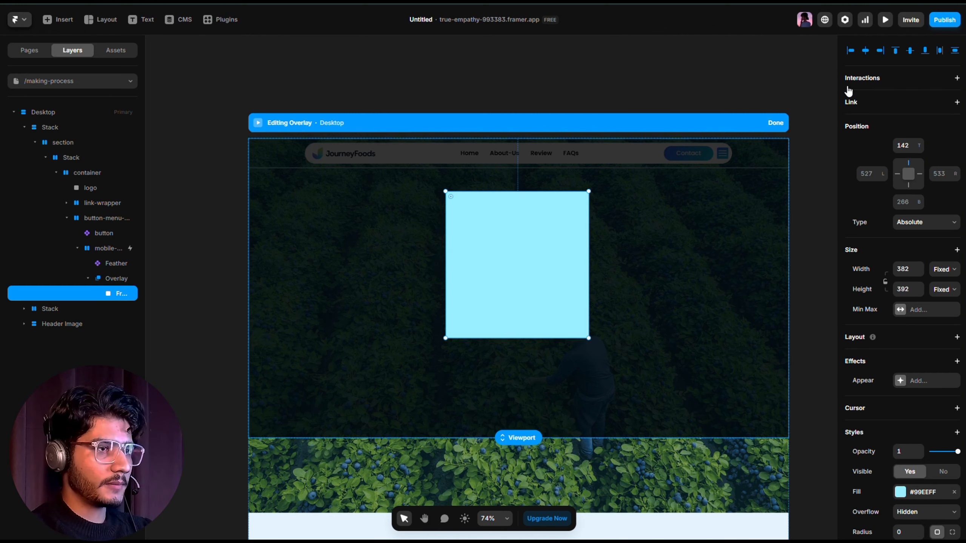
click(867, 52)
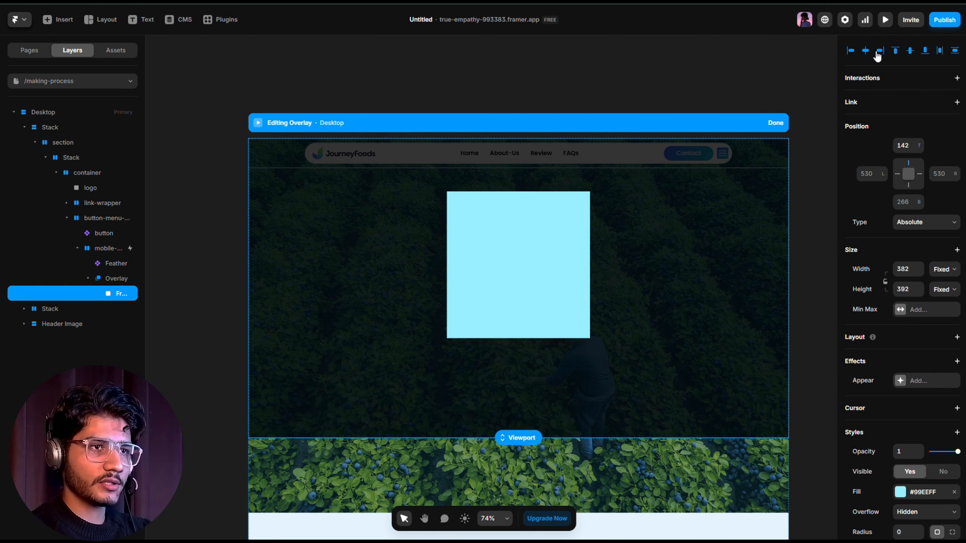
click(911, 52)
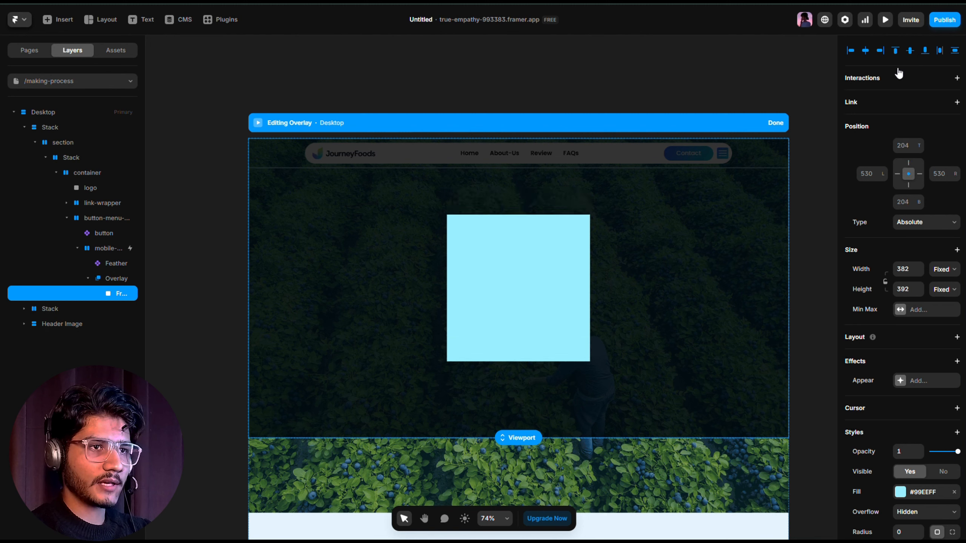
Set both the width and the height of the overlay's frame to 100%
click(906, 270)
text(100)
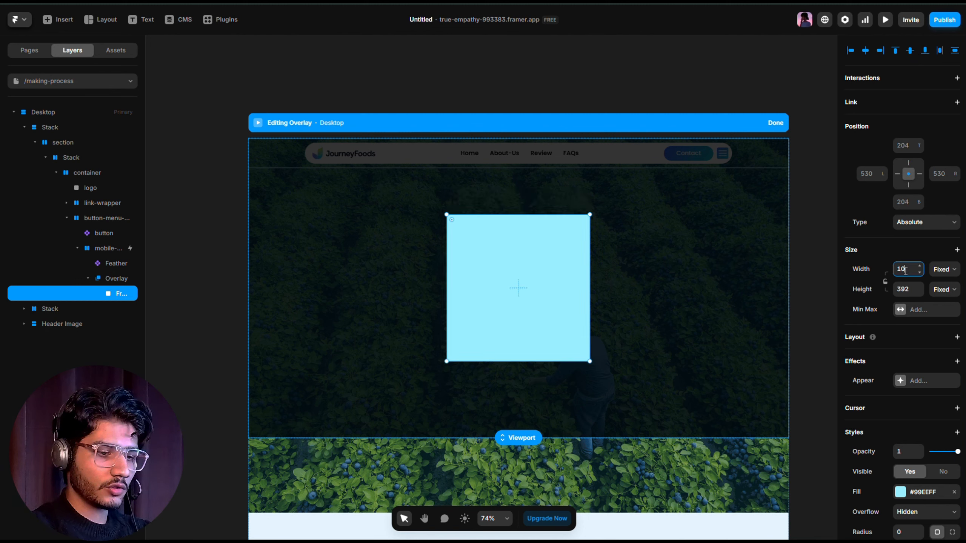
text(%)
key(Return)
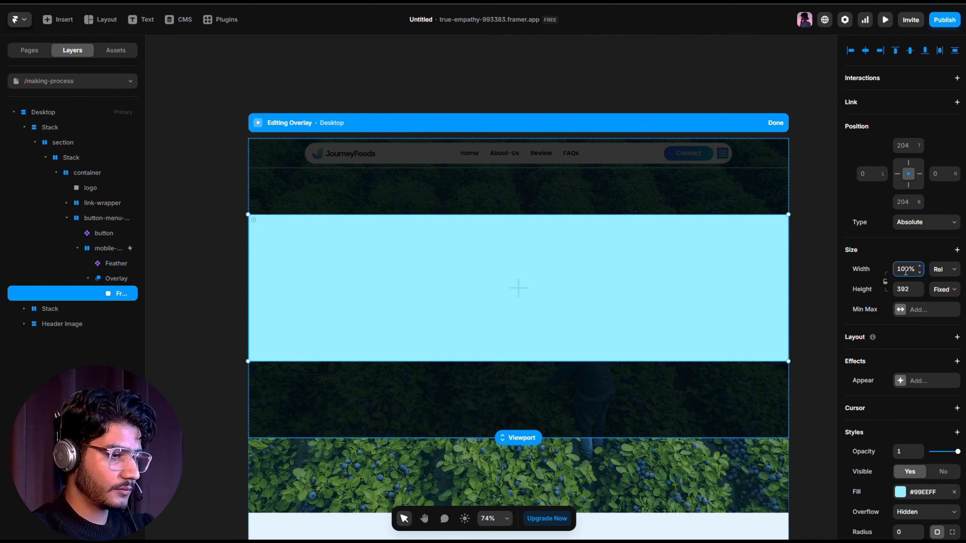
click(898, 289)
text(1)
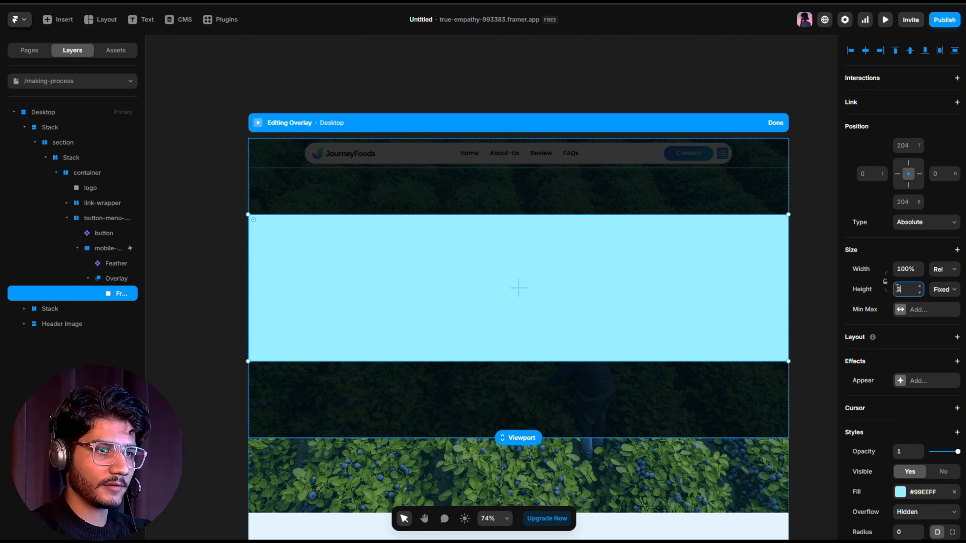
text(00%)
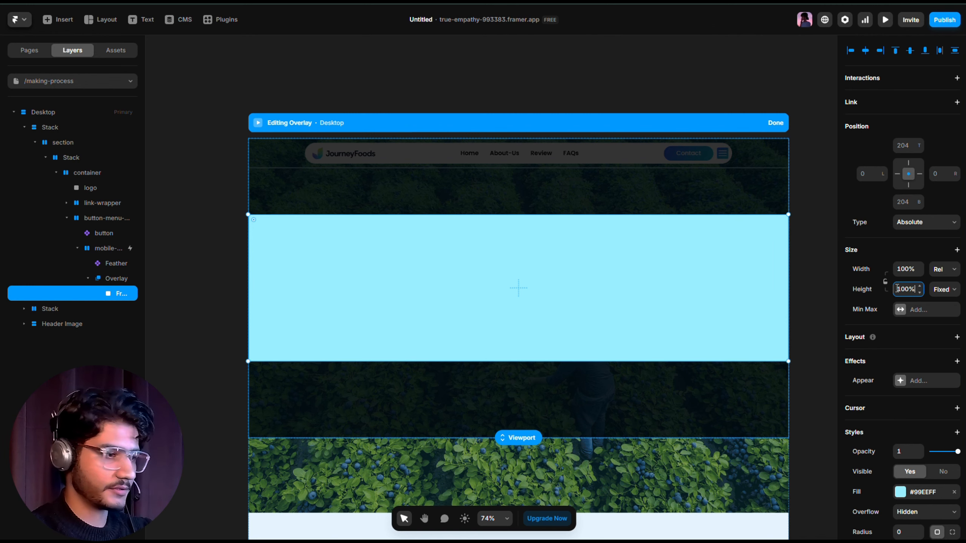
key(Return)
Fill the overlay's frame with black #000000 at 60% opacity
scroll(909, 343, down, 4)
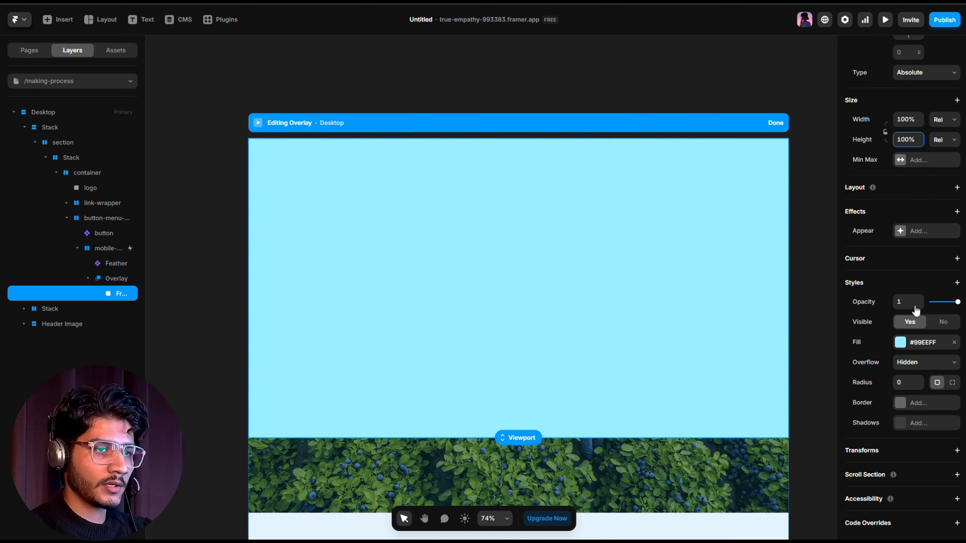
click(900, 343)
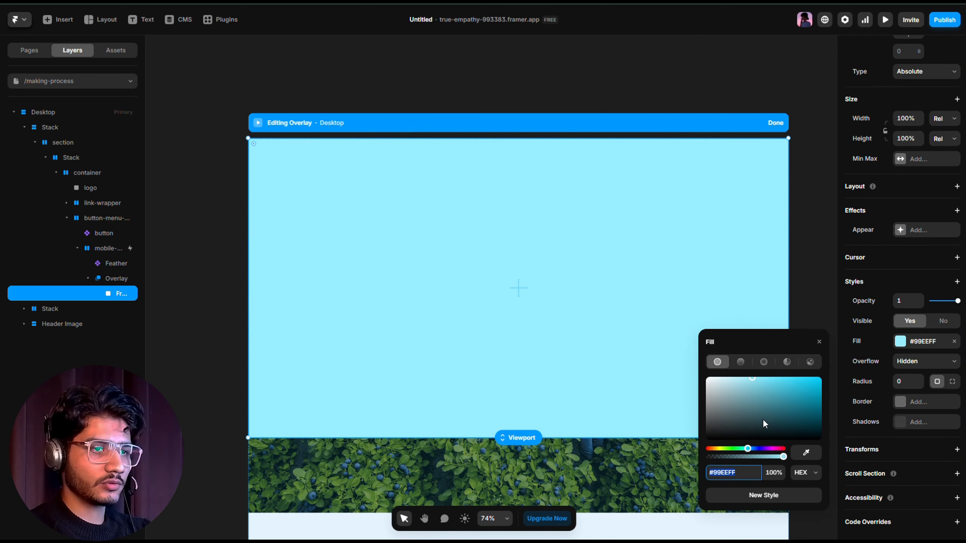
drag(765, 423, 746, 464)
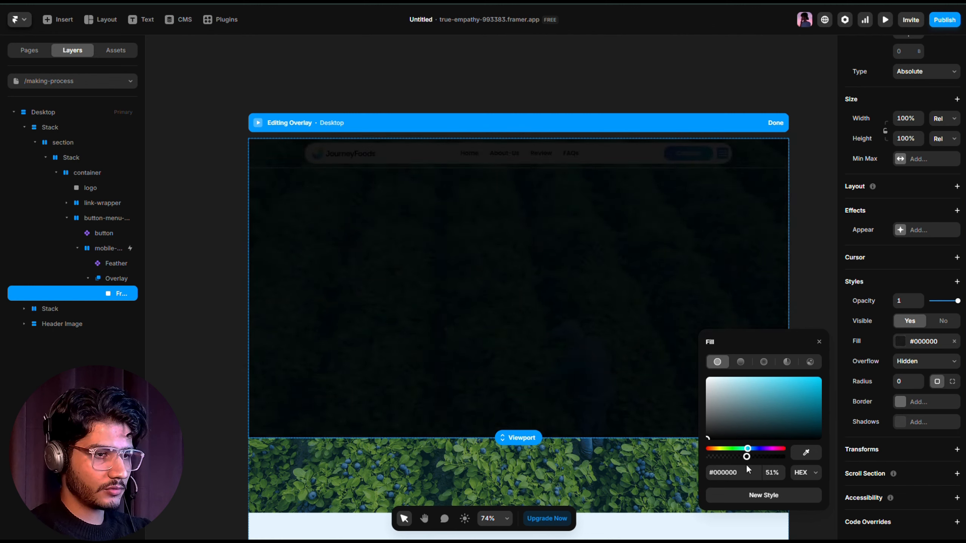
click(769, 473)
text(60)
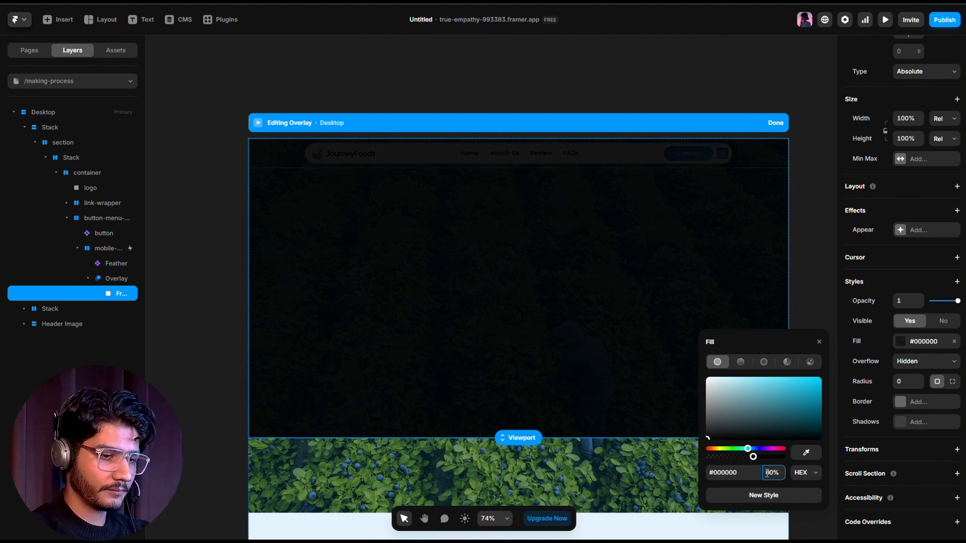
click(819, 343)
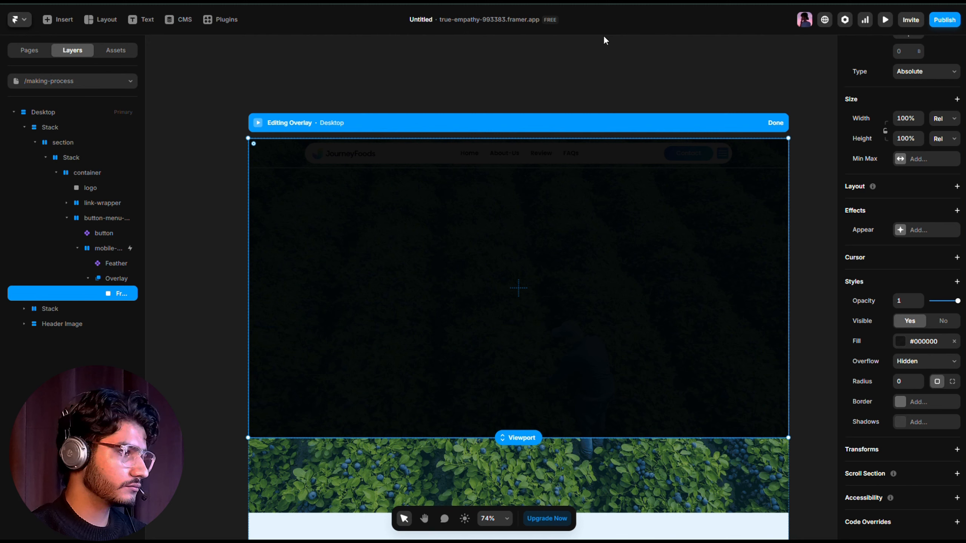
Copy the navbar's link-wrapper layer and rename the frame inside the overlay as link-wrapper
click(95, 205)
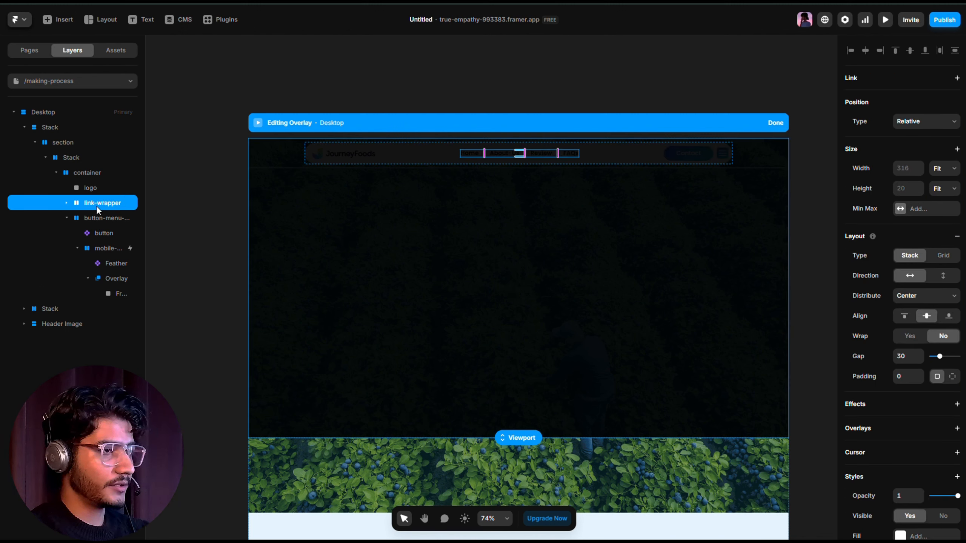
click(113, 295)
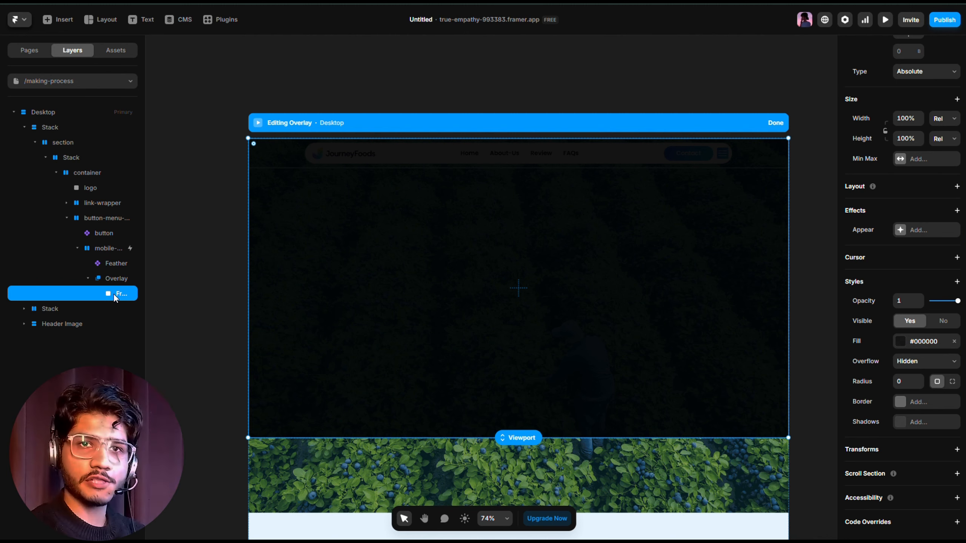
drag(144, 279, 197, 280)
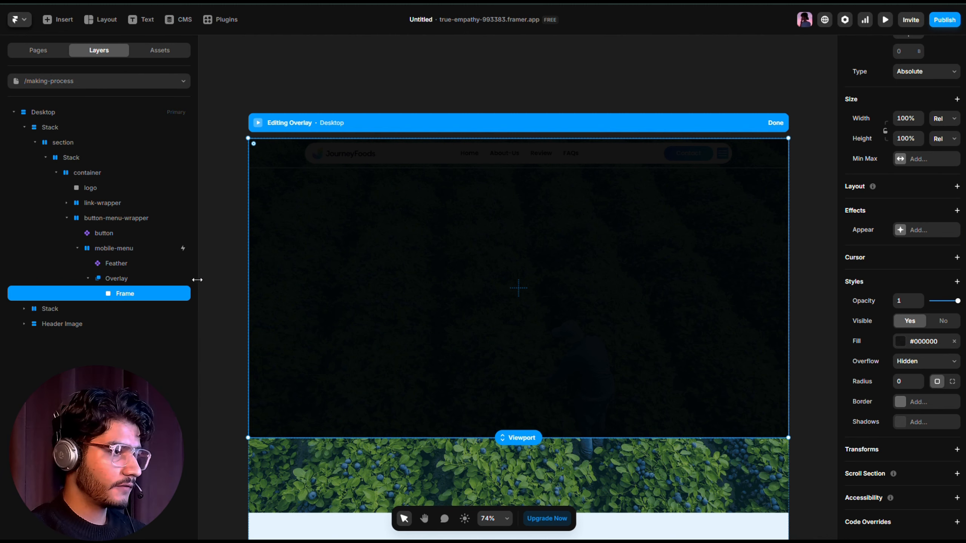
double_click(136, 294)
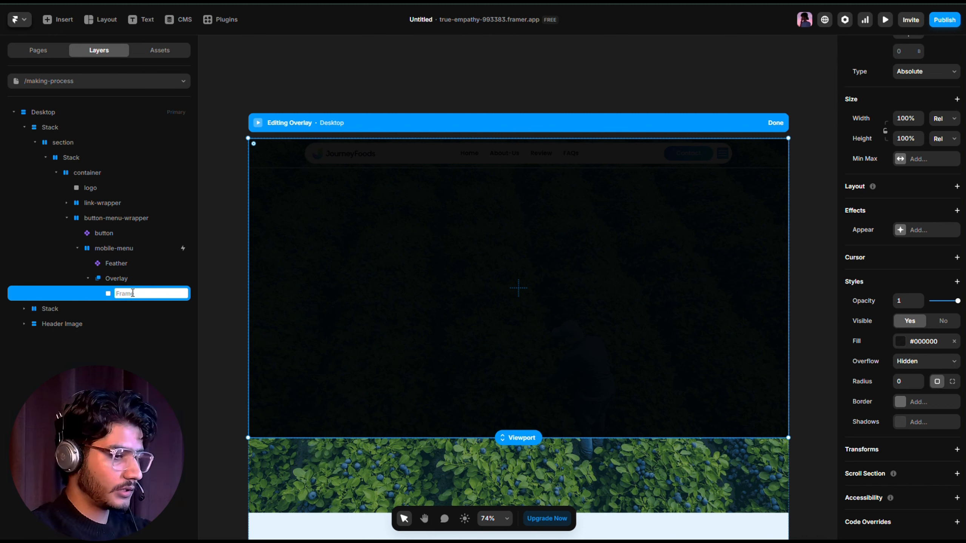
text(link-wra)
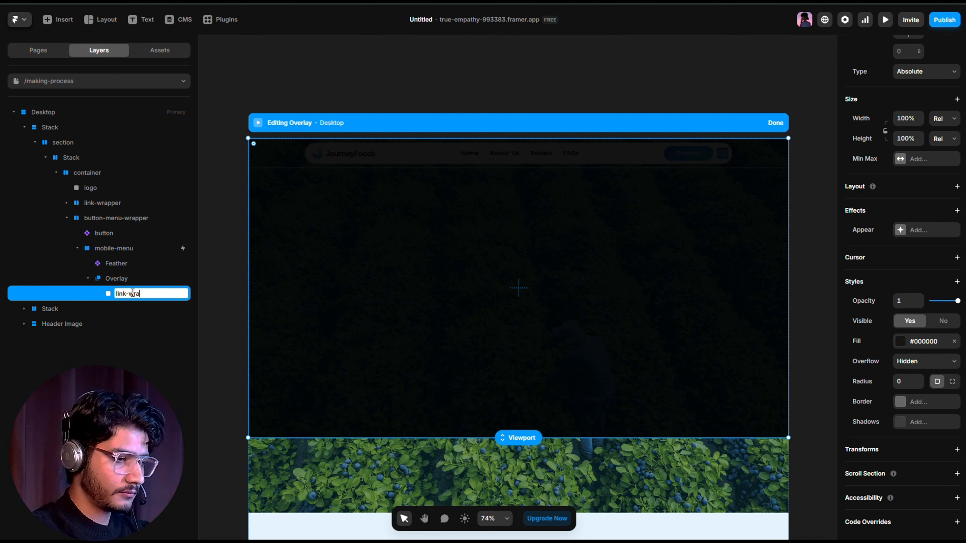
text(pper)
key(Return)
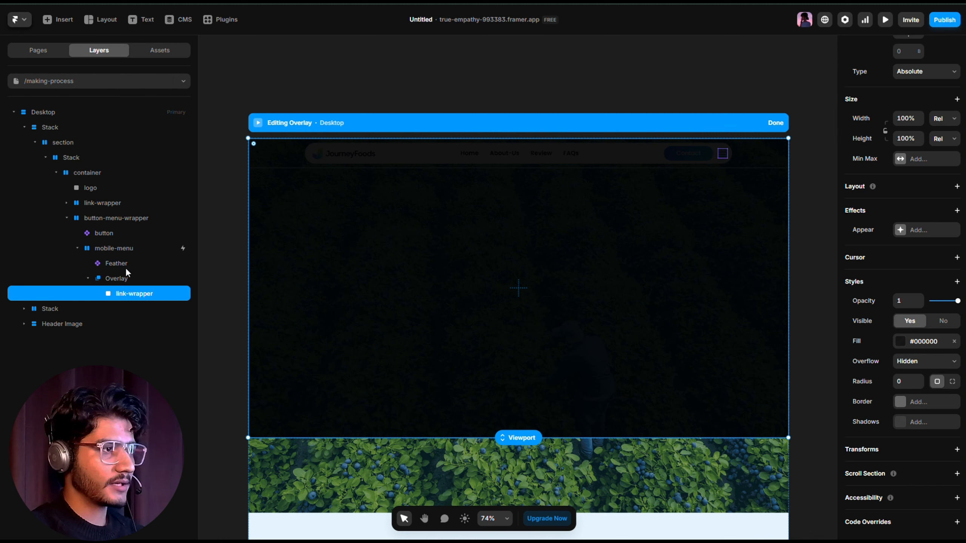
Paste the copied navbar links into the overlay's link-wrapper frame and give that frame a vertical stack layout
key(ctrl+v)
click(366, 248)
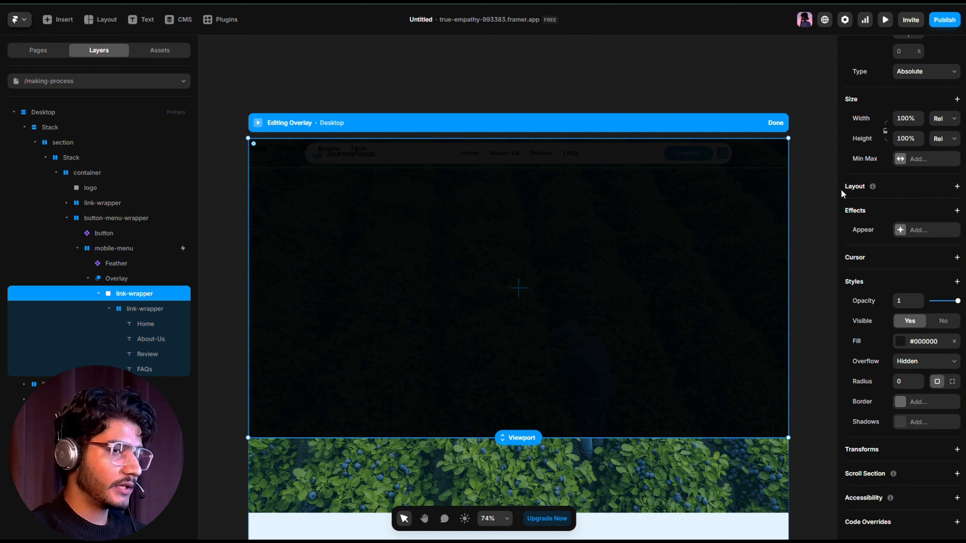
click(906, 189)
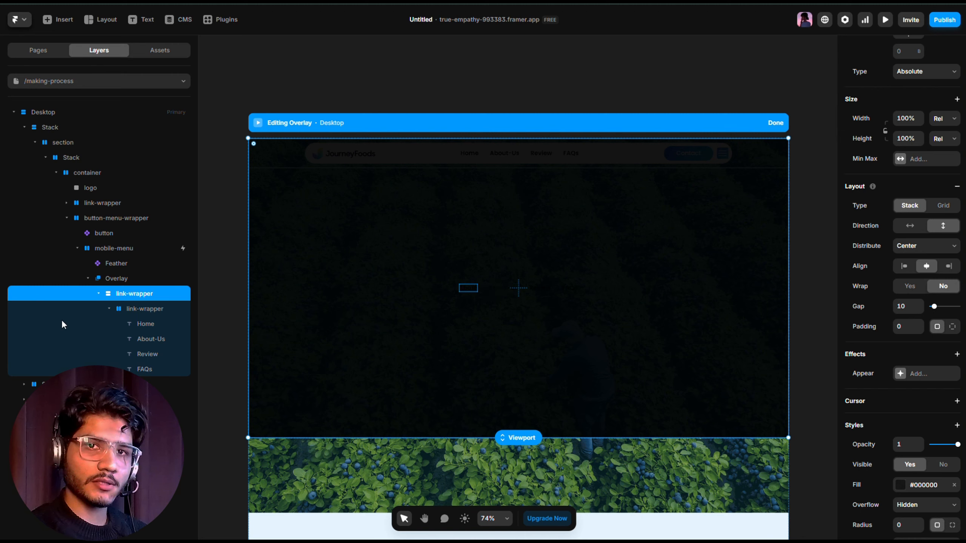
Change the text color of the overlay's Home, About-Us, Review and FAQs links to white #FFFFFF
click(147, 326)
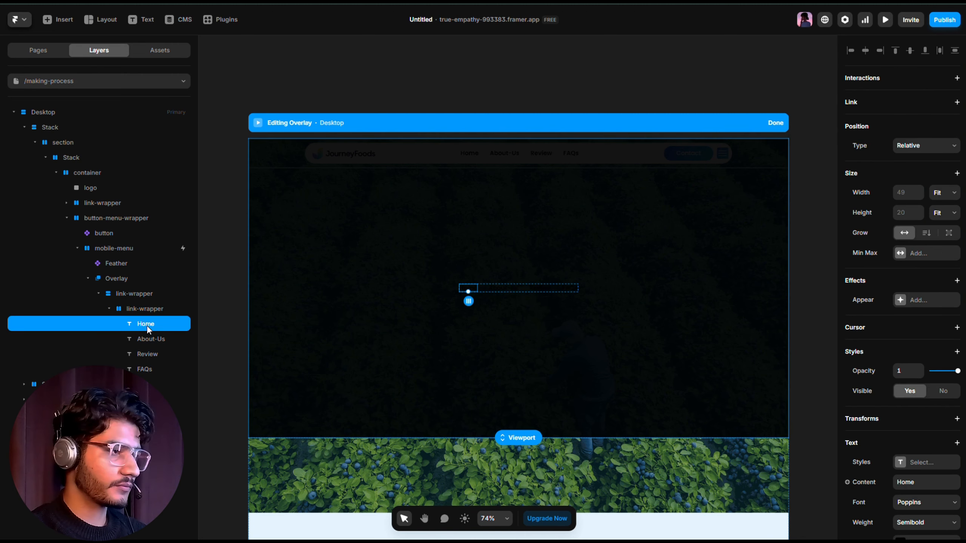
shift+click(157, 369)
click(905, 519)
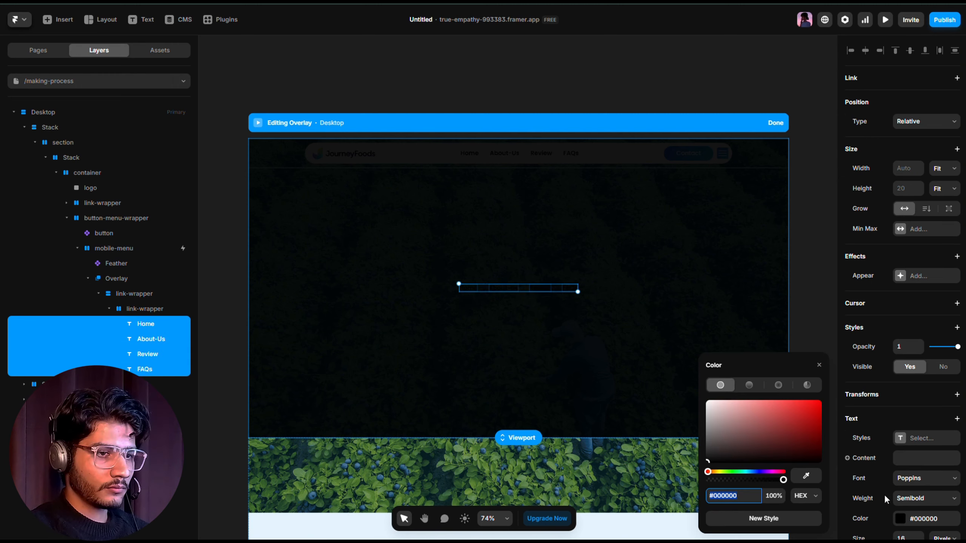
drag(743, 446, 682, 395)
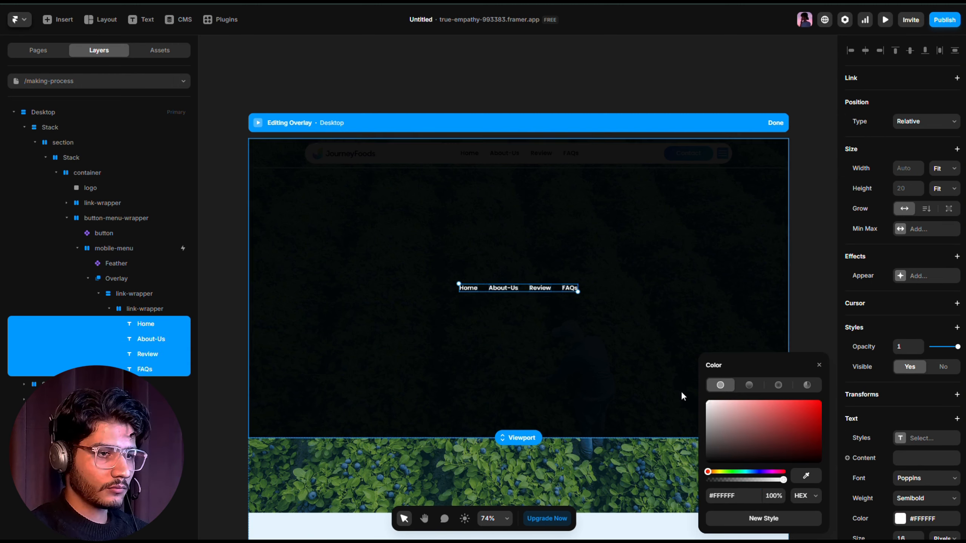
Set the stack direction of the inner link-wrapper in the overlay to vertical
click(819, 365)
scroll(534, 272, down, 2)
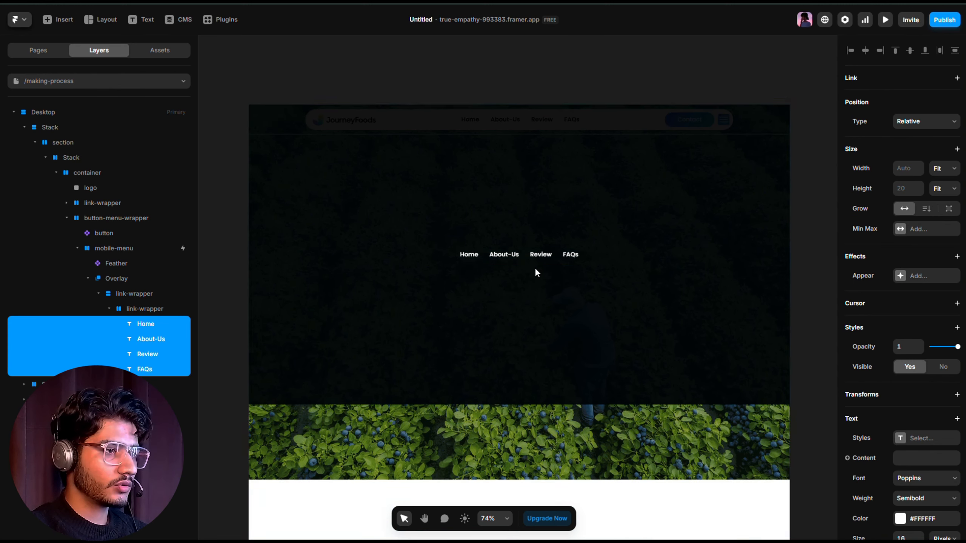
click(149, 308)
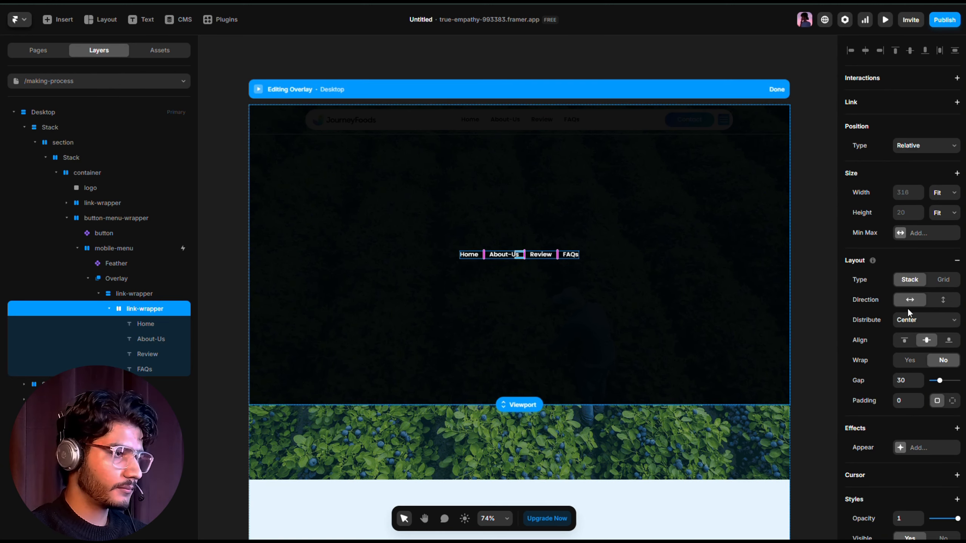
click(944, 301)
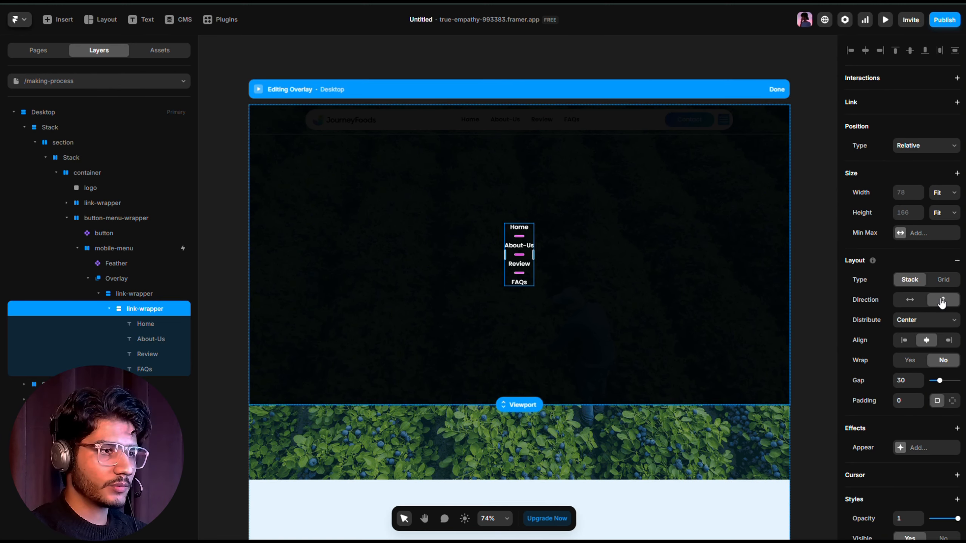
Set the font size of the overlay's Home, About-Us, Review and FAQs links to 28 pixels and finish editing the overlay
click(145, 324)
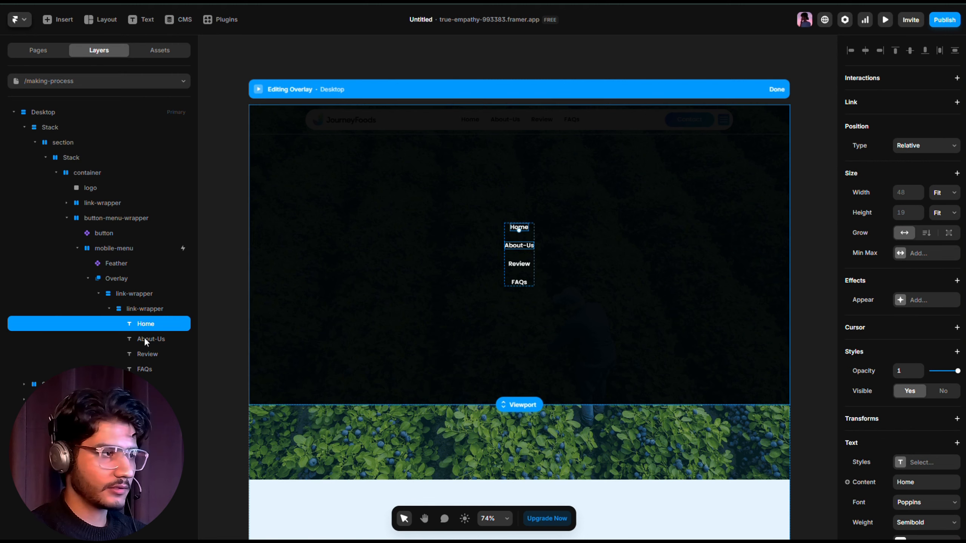
shift+click(149, 370)
scroll(931, 338, down, 5)
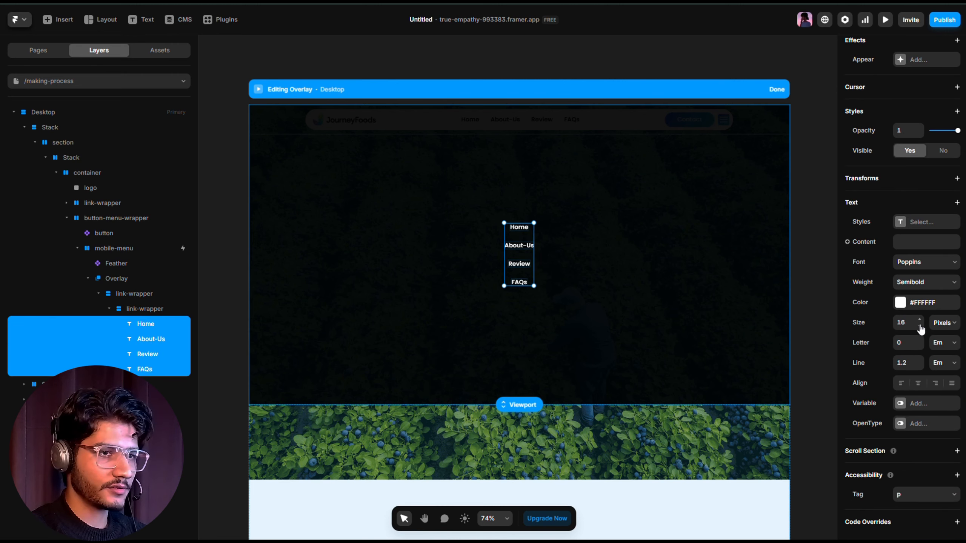
click(909, 323)
text(8)
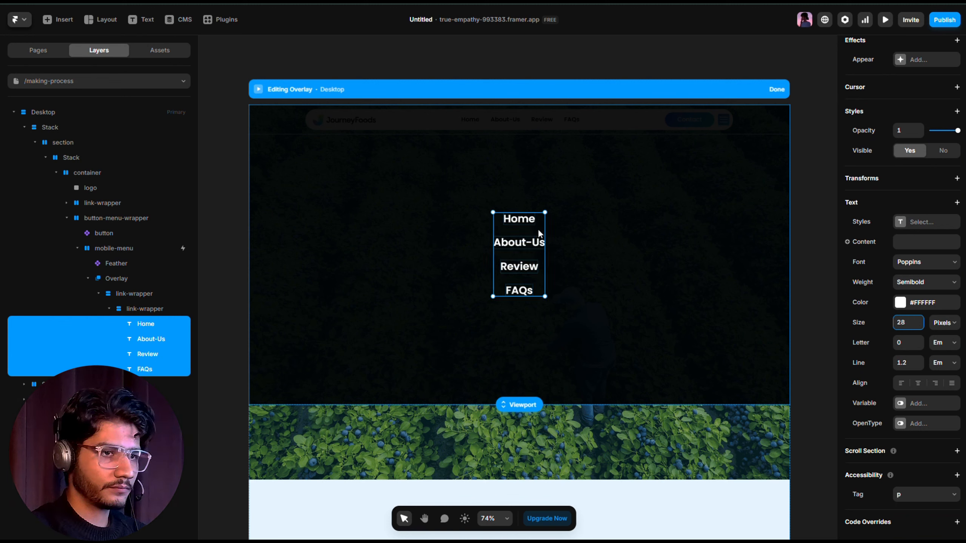
click(608, 205)
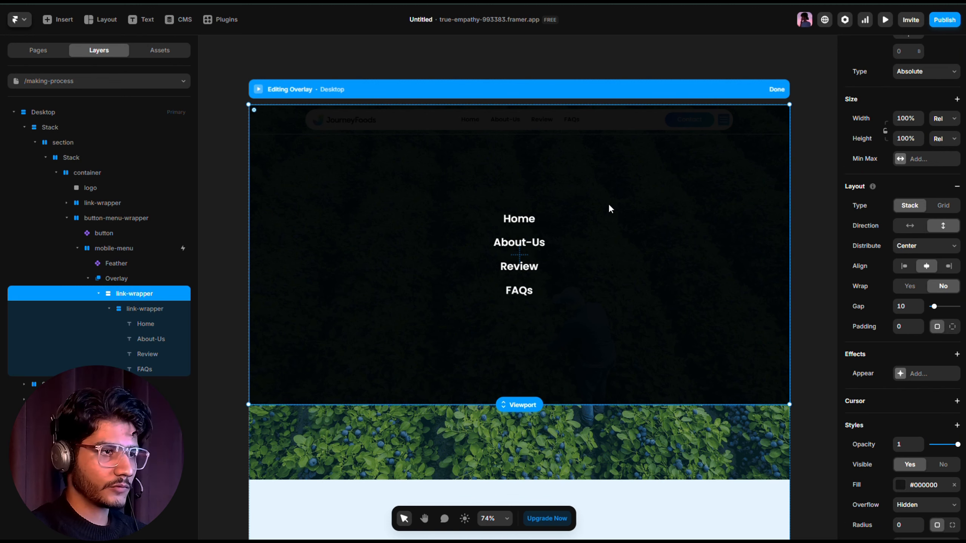
click(780, 93)
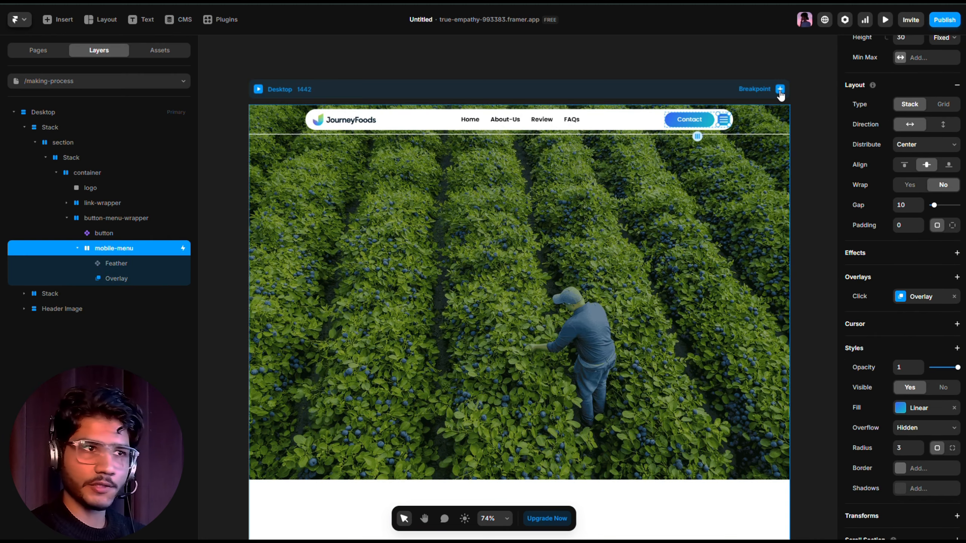
Preview the page, open the overlay menu from the hamburger icon, and return to the editor
click(885, 20)
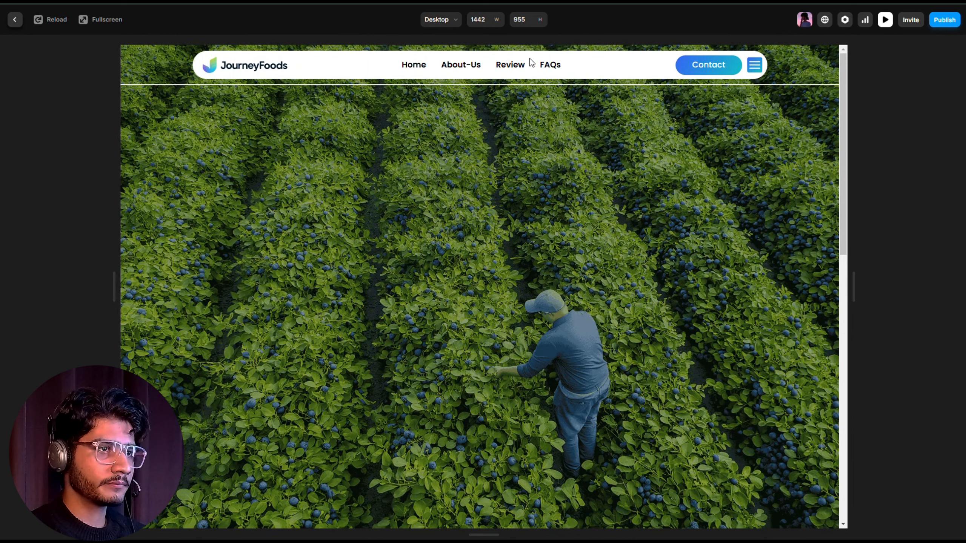
click(755, 69)
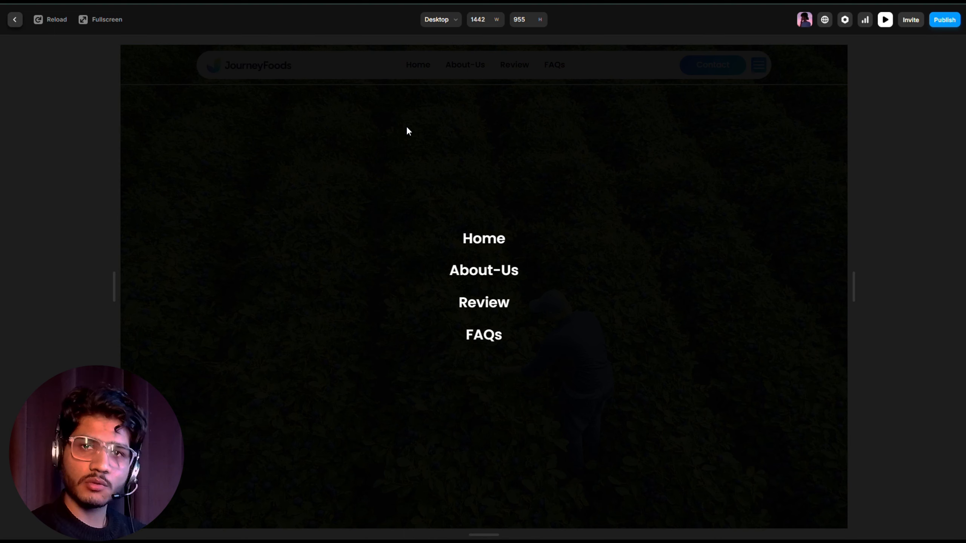
click(884, 20)
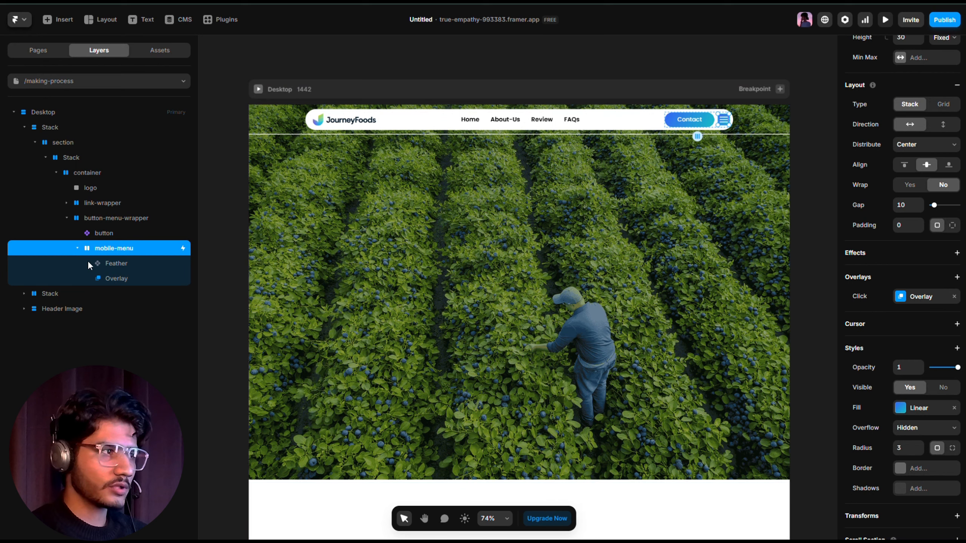
Toggle the mobile-menu layer's visibility off and back on
click(78, 250)
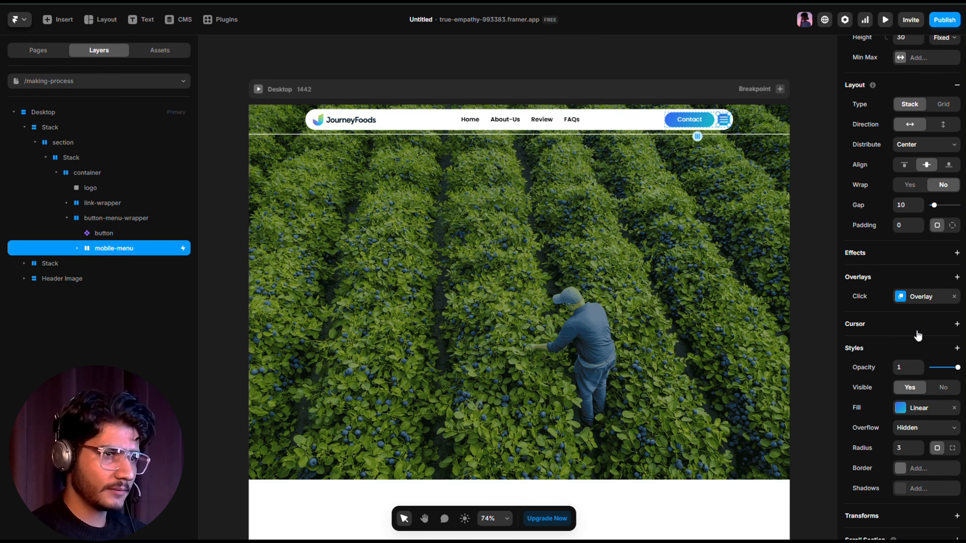
scroll(919, 334, down, 2)
click(940, 322)
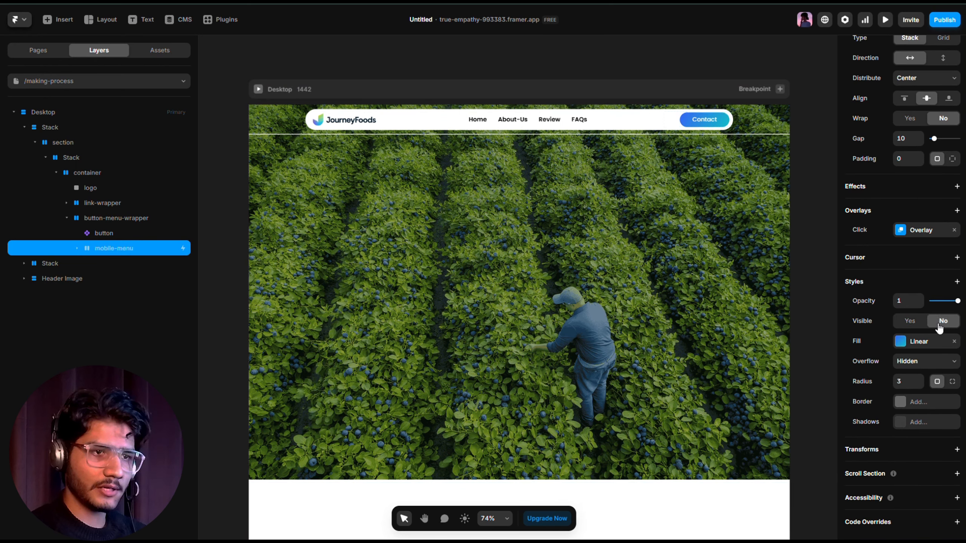
click(900, 324)
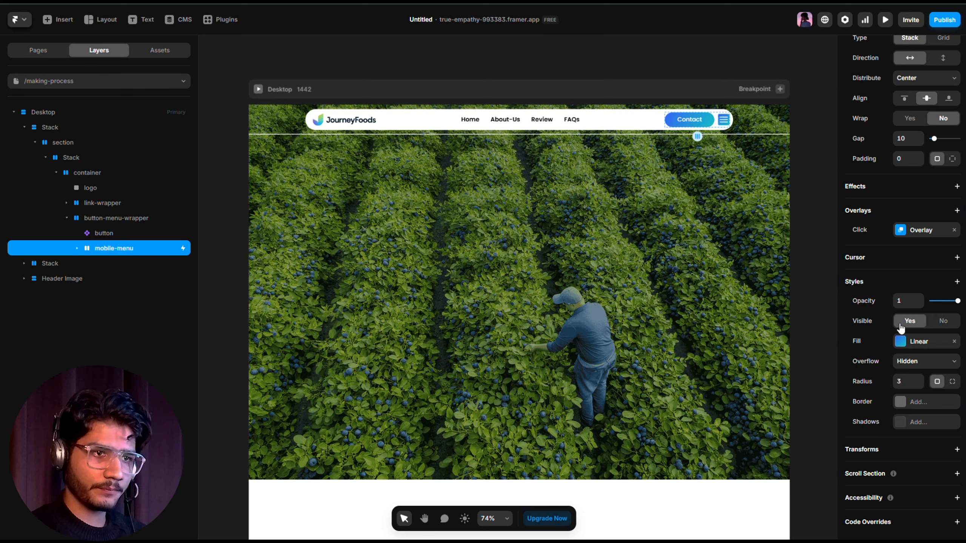
click(947, 323)
click(907, 323)
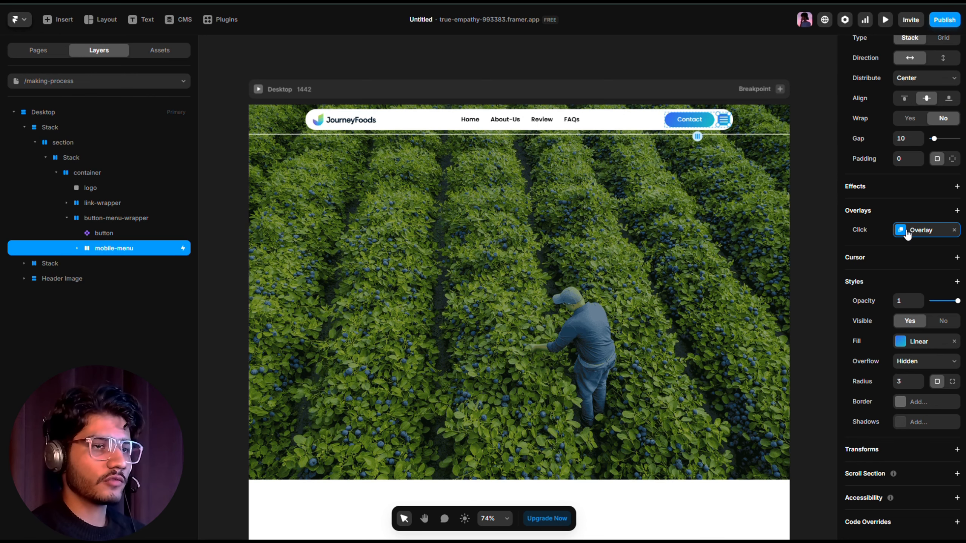
Reopen the mobile-menu overlay for editing and insert a Feather icon above the links in its outer link-wrapper
click(921, 230)
click(580, 193)
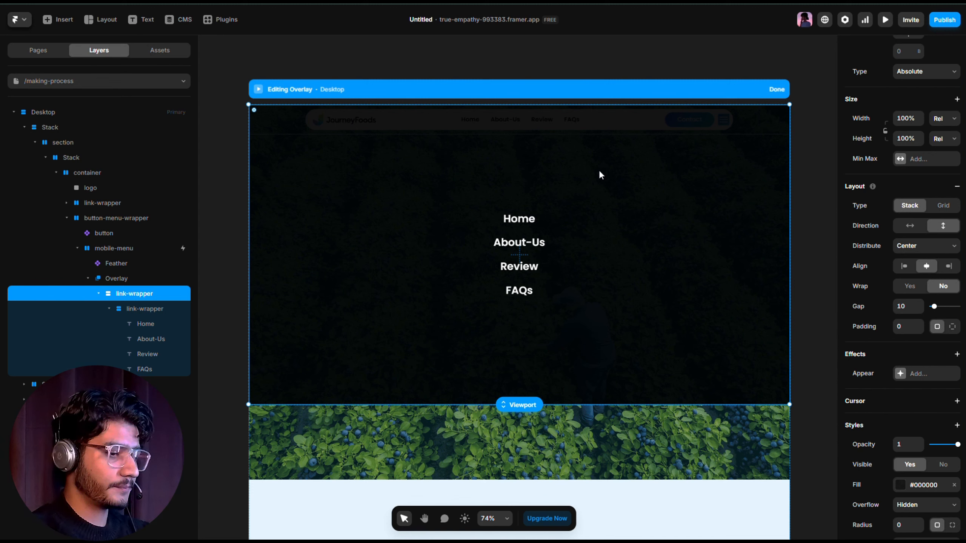
click(47, 18)
text(fe)
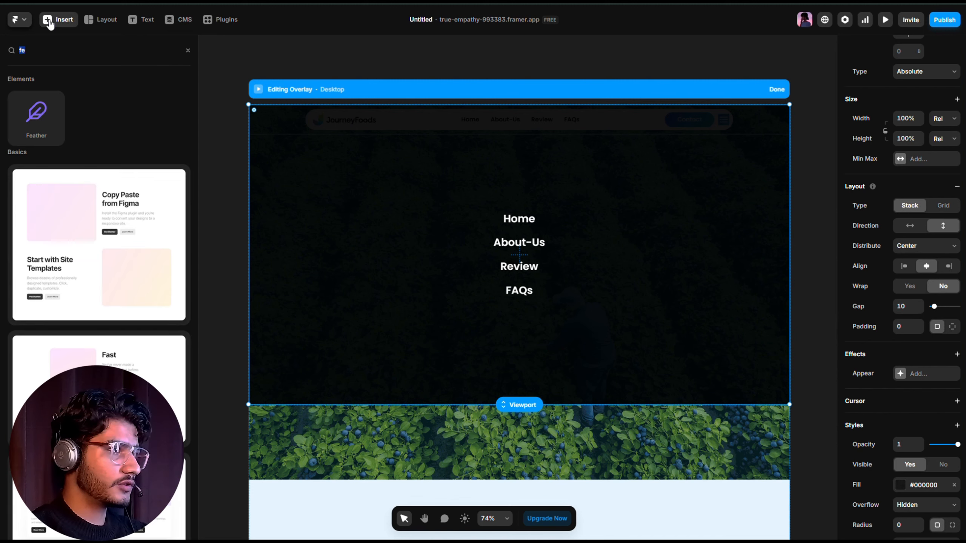
drag(32, 115, 411, 150)
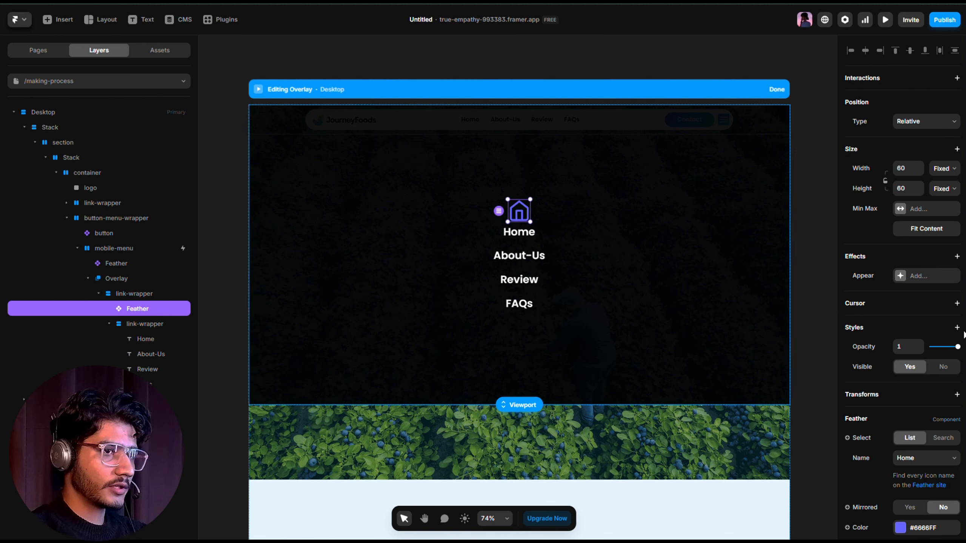
Change the overlay's Feather icon to X by name and color it white #FFFFFF
click(943, 439)
click(935, 458)
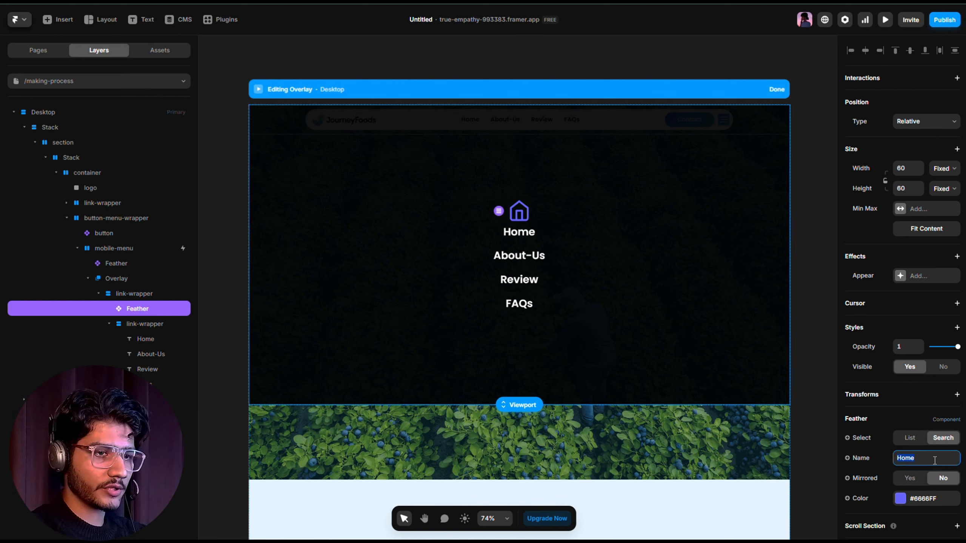
text(X)
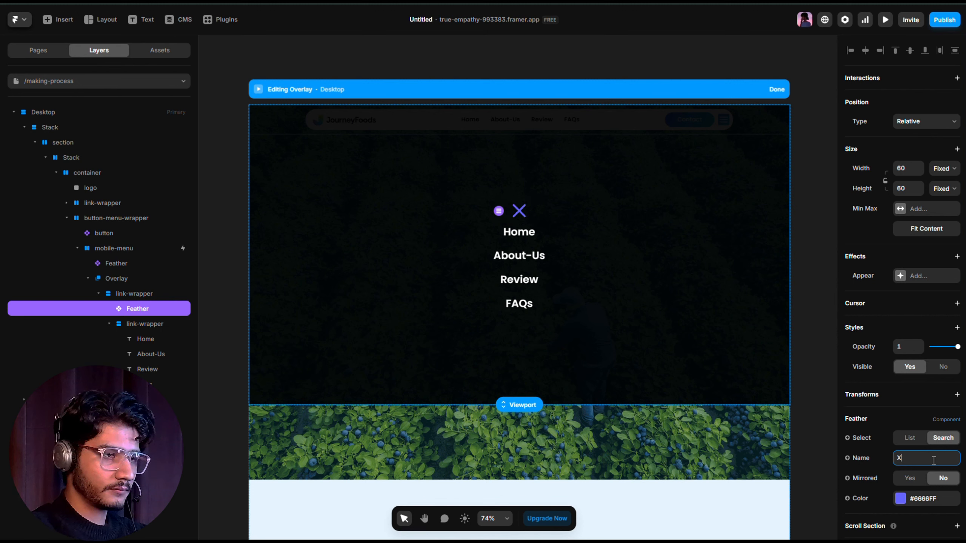
click(901, 499)
text(FFFFFF)
key(Return)
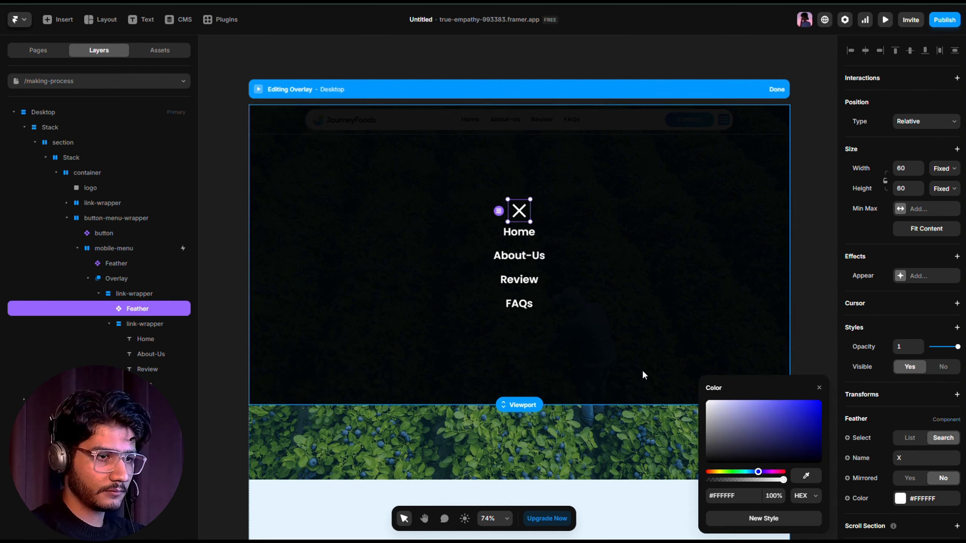
click(819, 388)
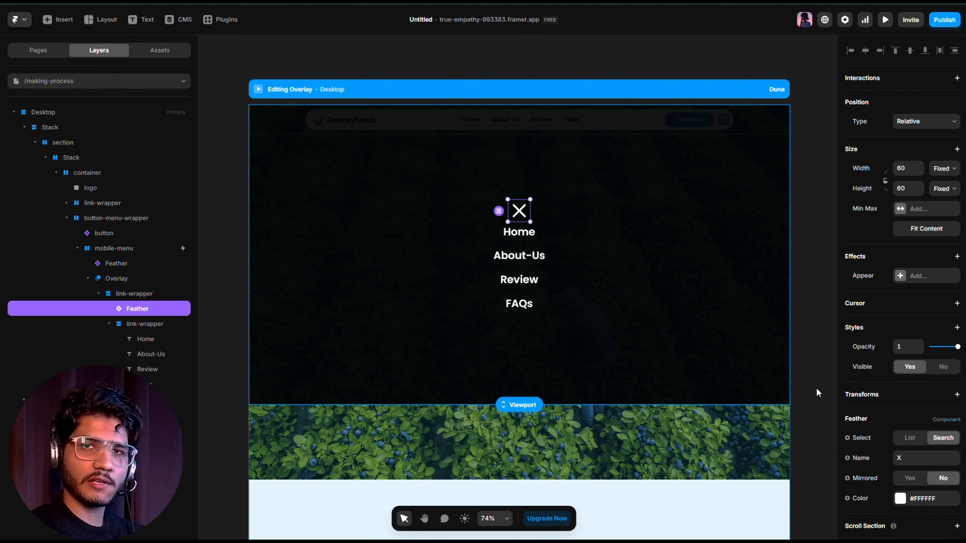
Set the X icon's width and height to 40
click(906, 169)
text(40)
click(911, 188)
text(40)
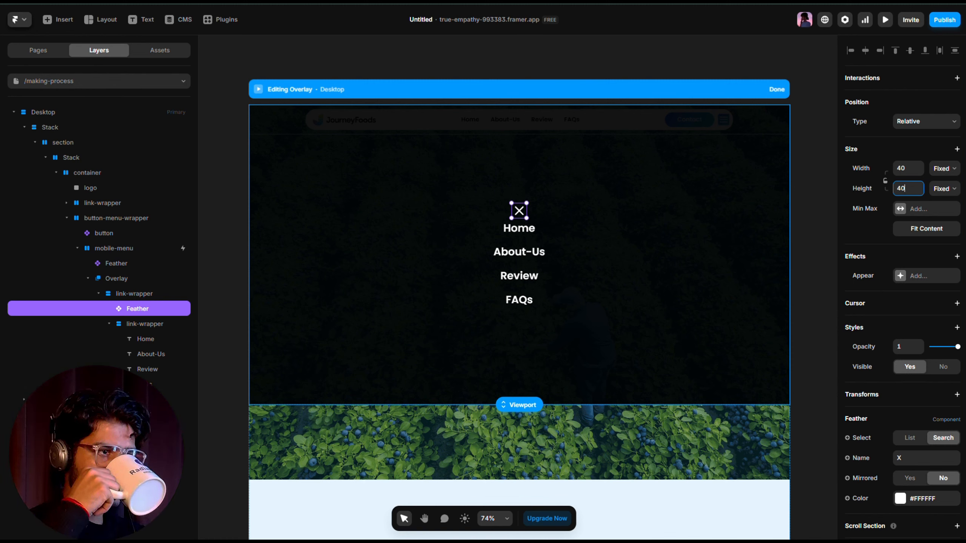
Give the X icon absolute positioning and align it to the overlay's top-right corner
click(520, 214)
click(930, 127)
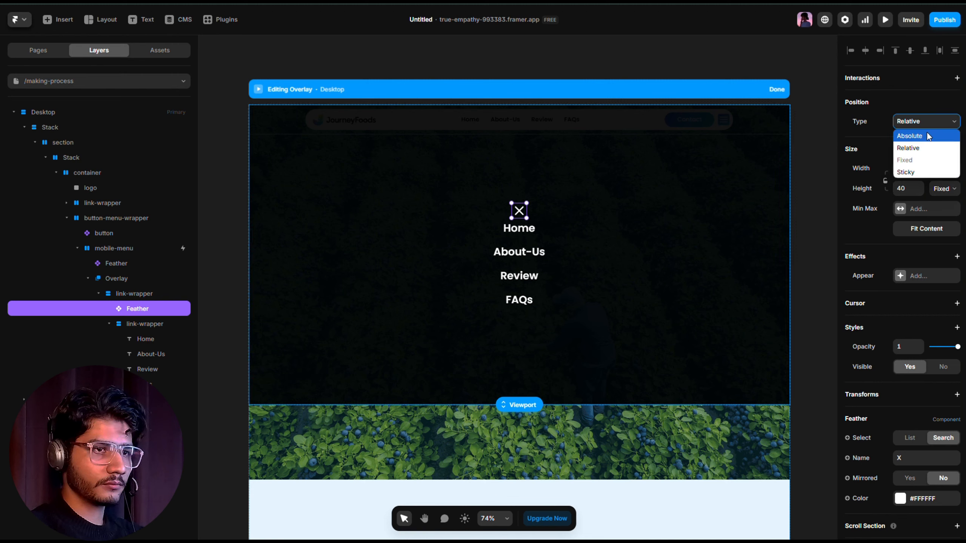
click(921, 139)
click(879, 51)
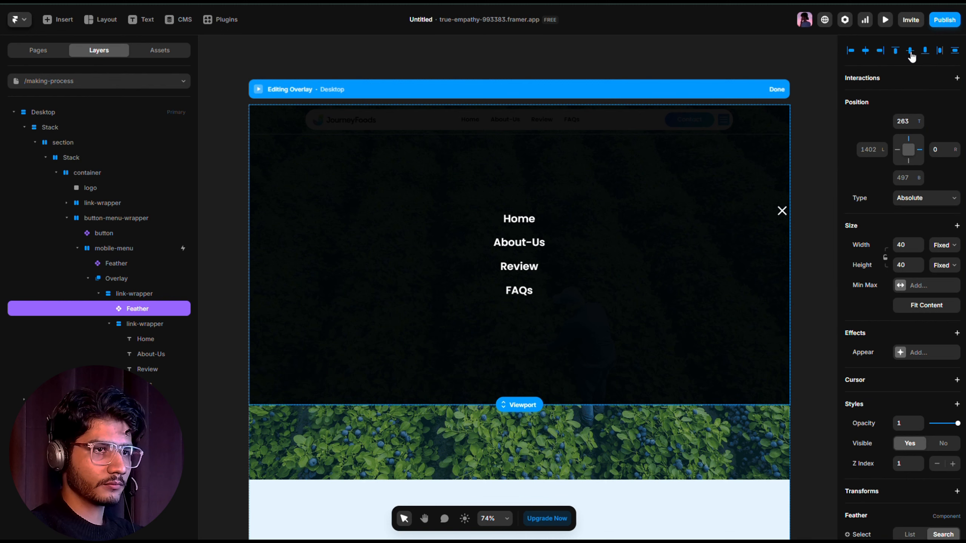
click(896, 51)
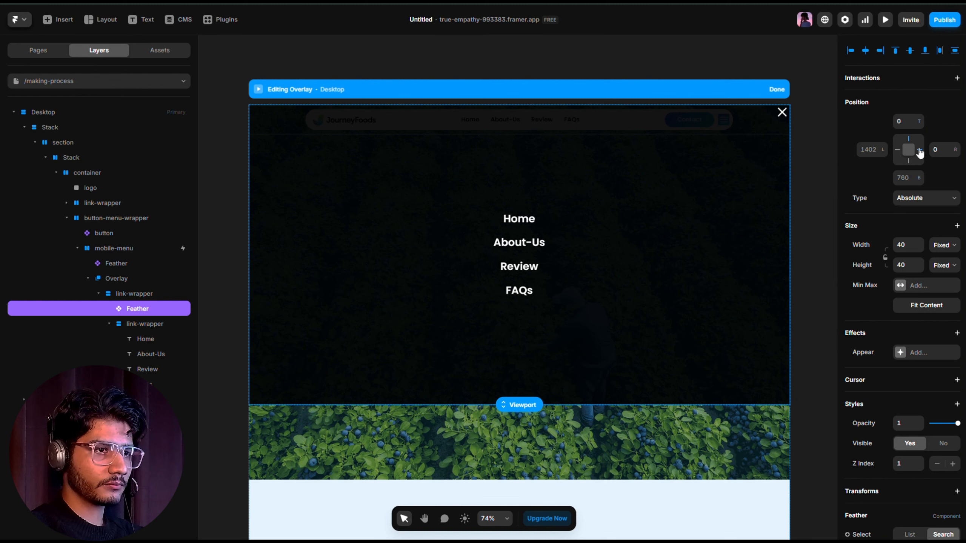
Set the X icon's top and right offsets to 20
click(908, 121)
text(20)
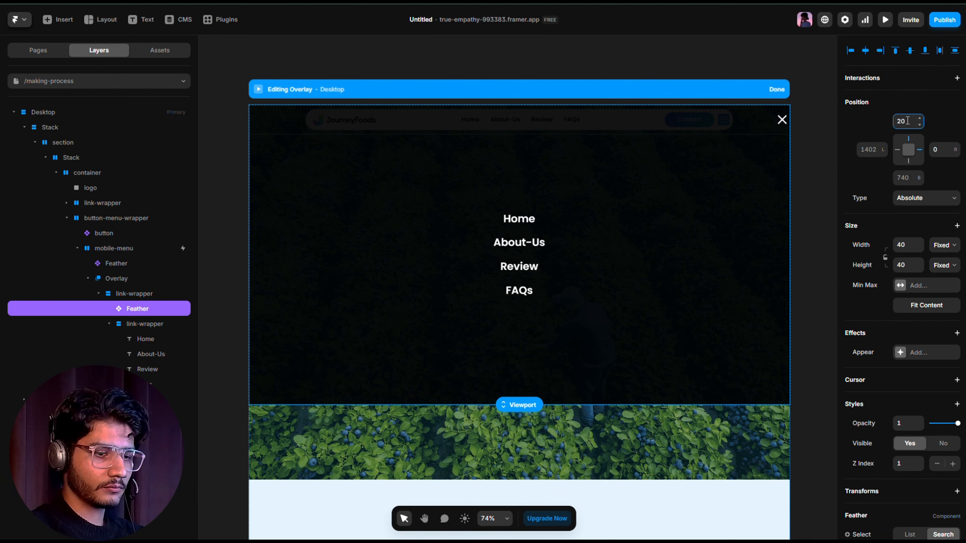
click(943, 150)
text(20)
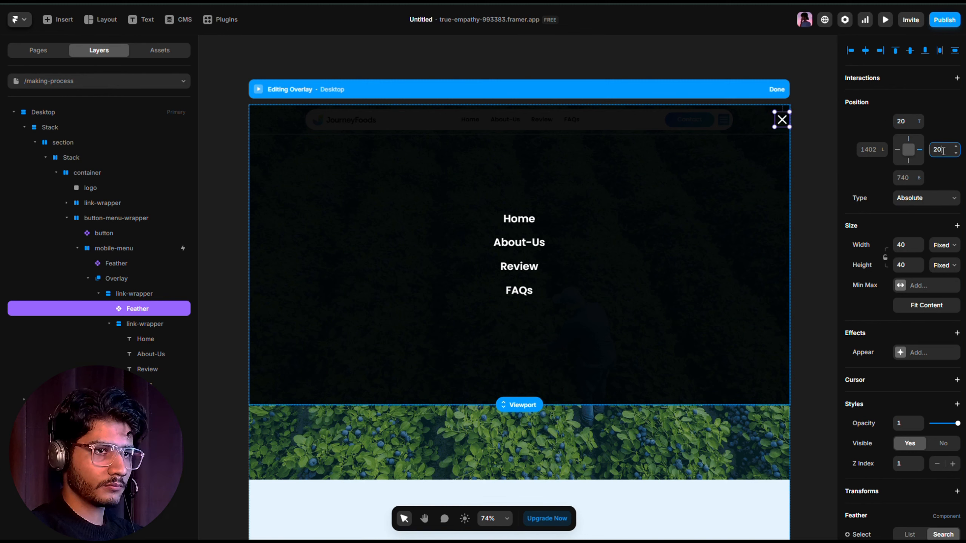
key(Return)
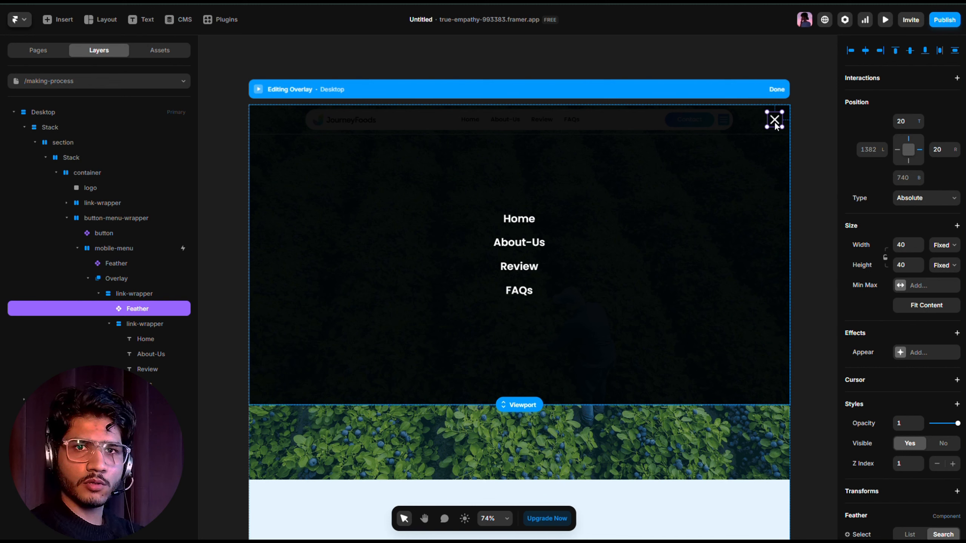
click(723, 167)
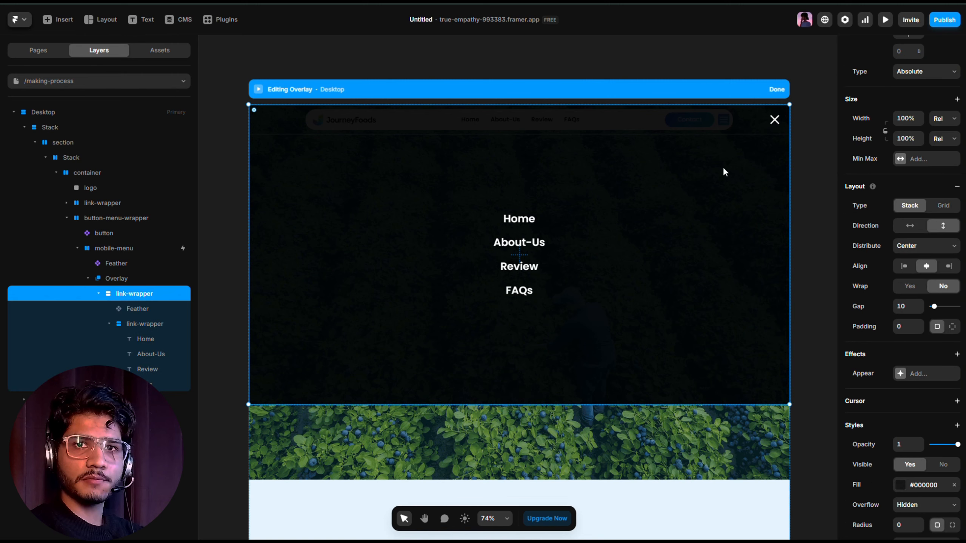
click(774, 121)
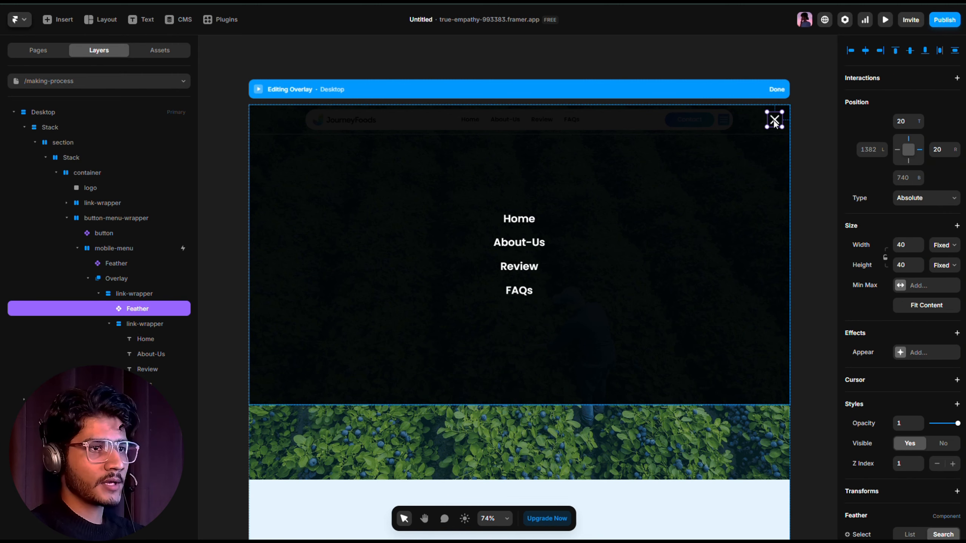
click(711, 183)
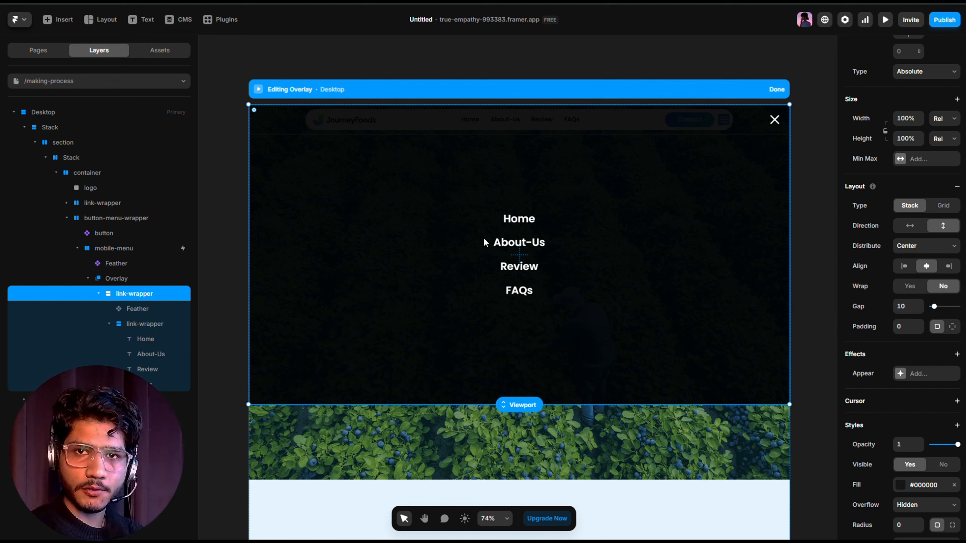
Add a Close Overlay interaction triggered on Click to the overlay's Home link
click(523, 219)
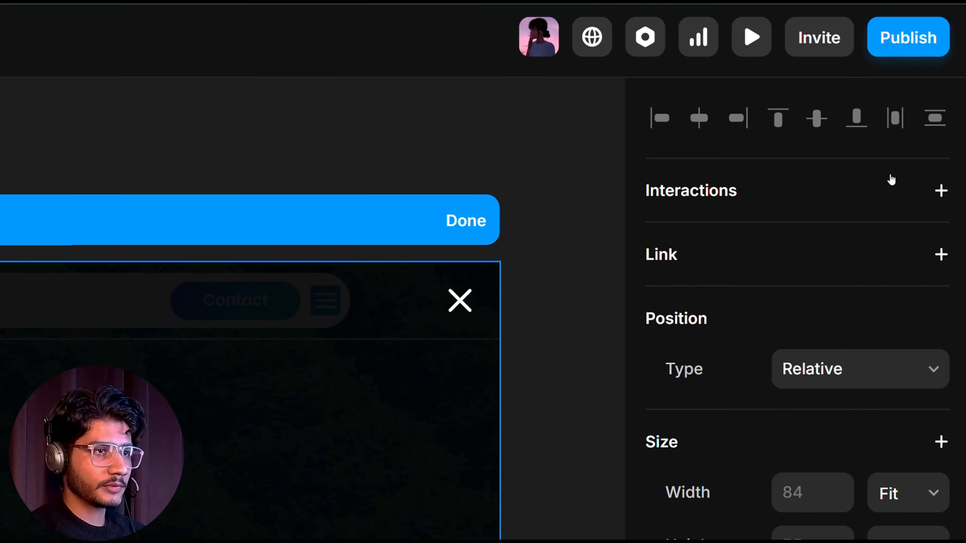
scroll(720, 203, down, 5)
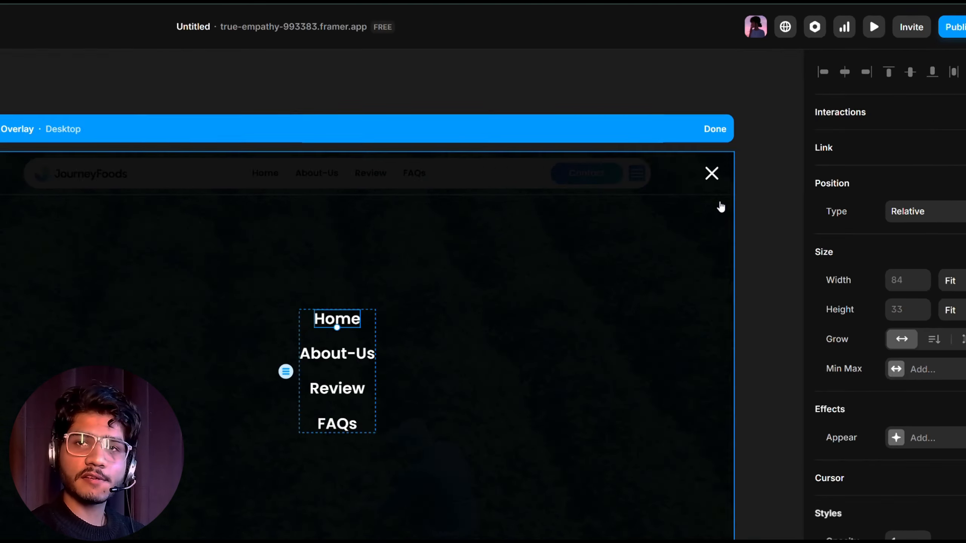
scroll(720, 202, down, 3)
scroll(720, 202, up, 1)
scroll(720, 202, up, 1)
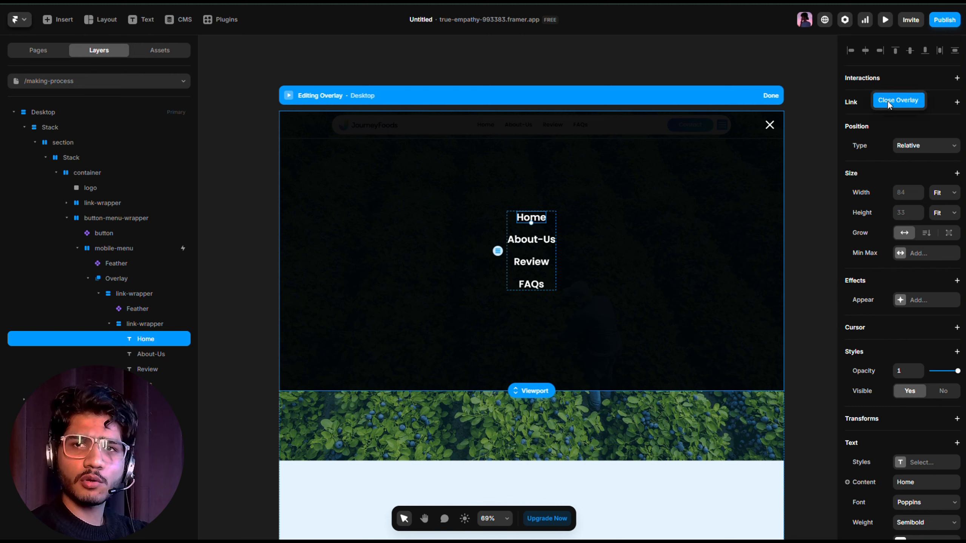
click(889, 101)
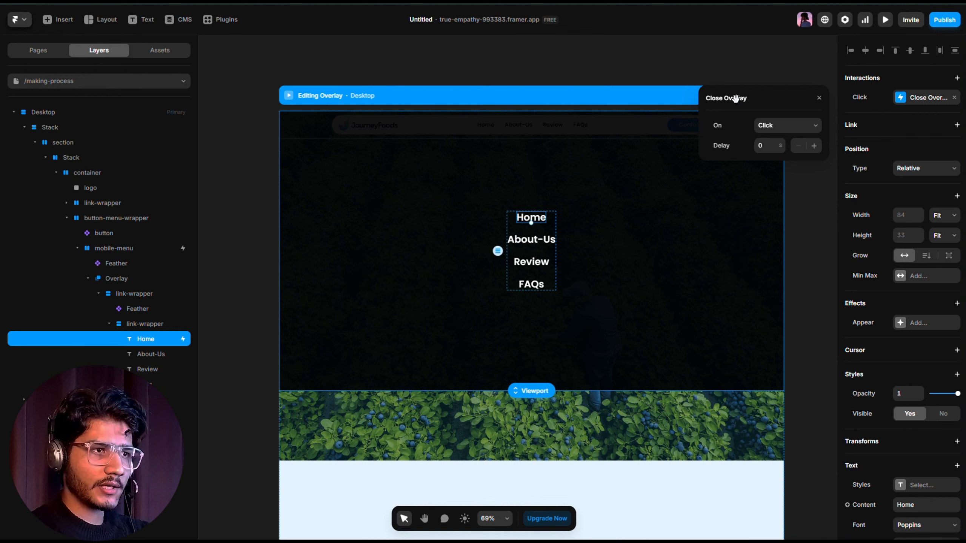
drag(751, 97, 679, 98)
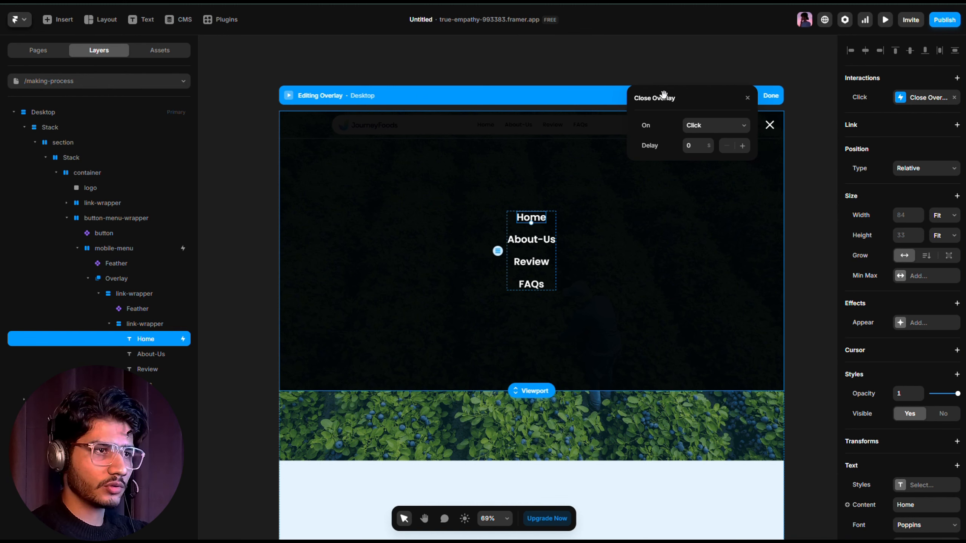
click(702, 127)
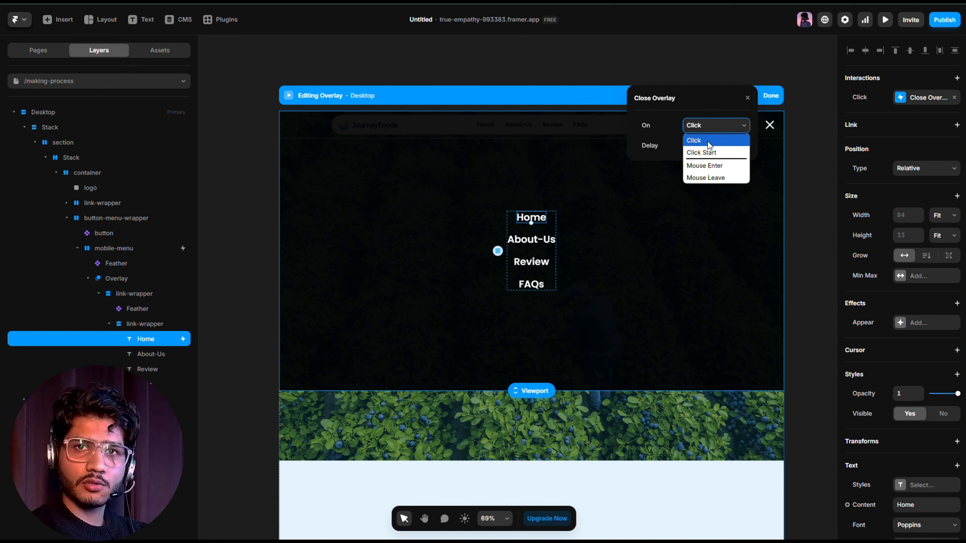
click(708, 141)
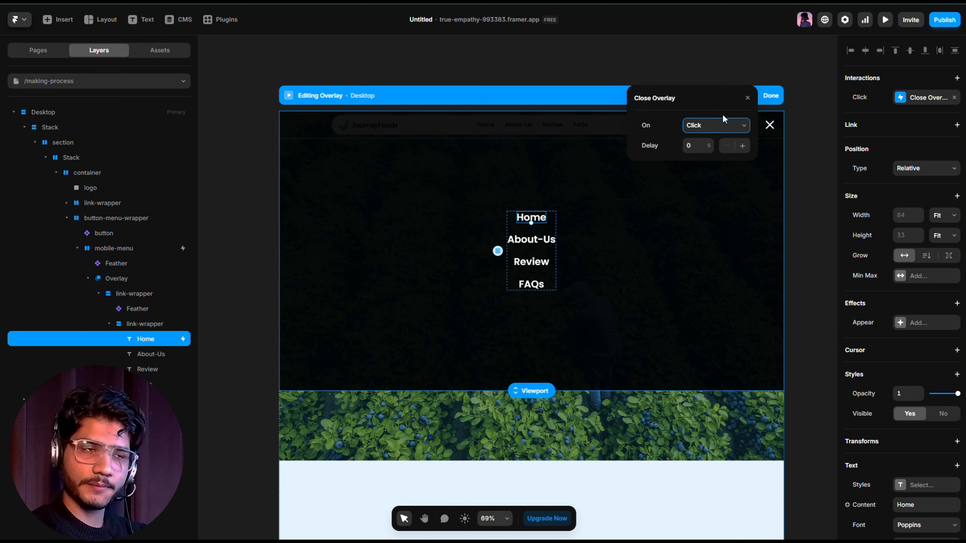
click(747, 100)
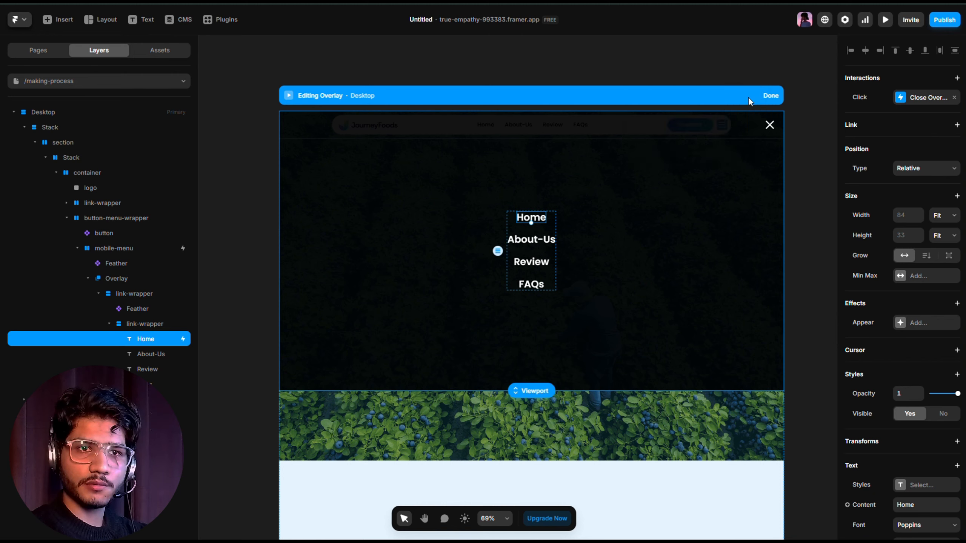
Finish editing the overlay and preview the page to test opening the menu and closing it with the Home link
click(774, 101)
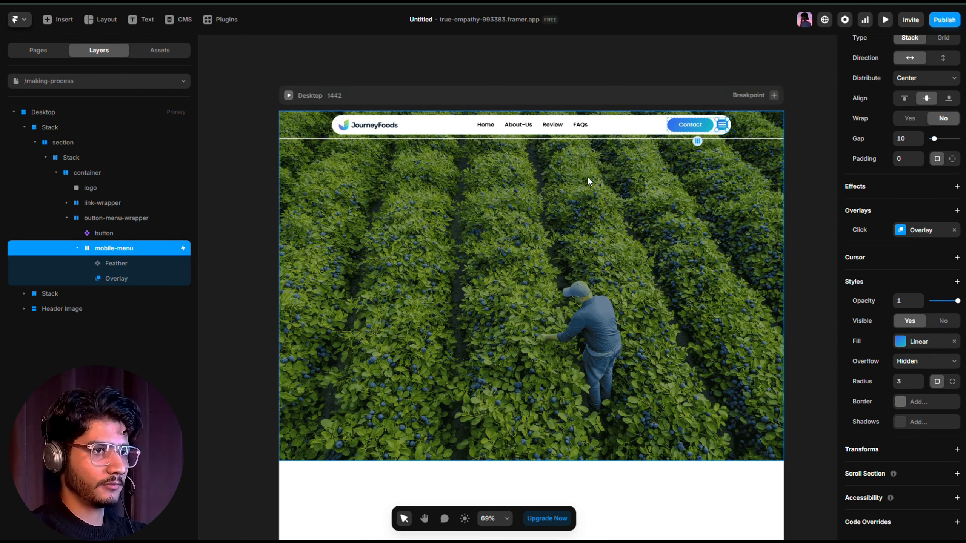
click(887, 21)
click(755, 66)
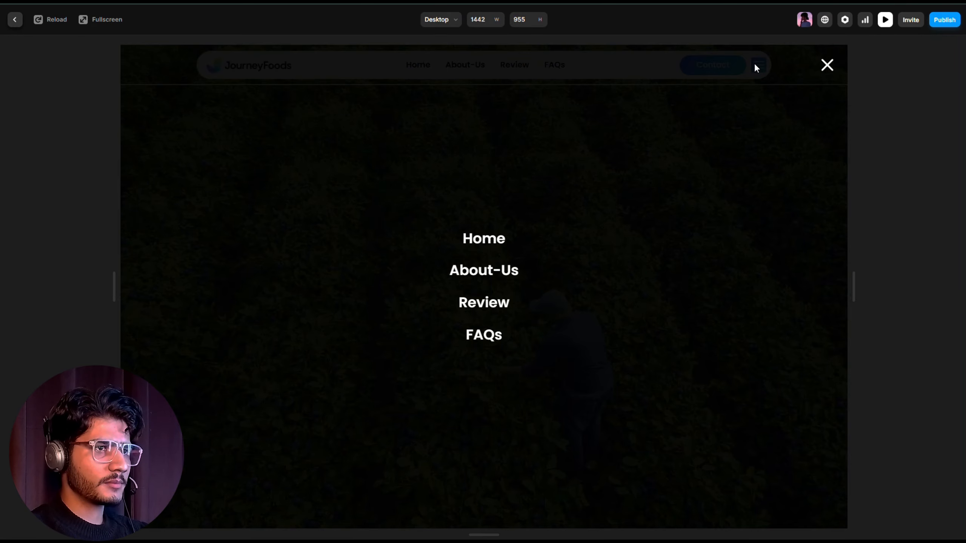
double_click(827, 70)
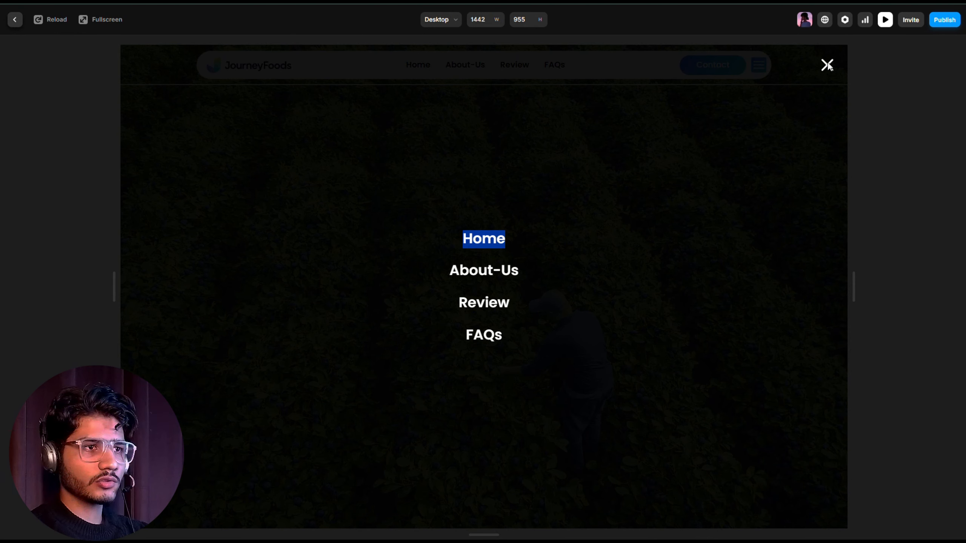
click(613, 197)
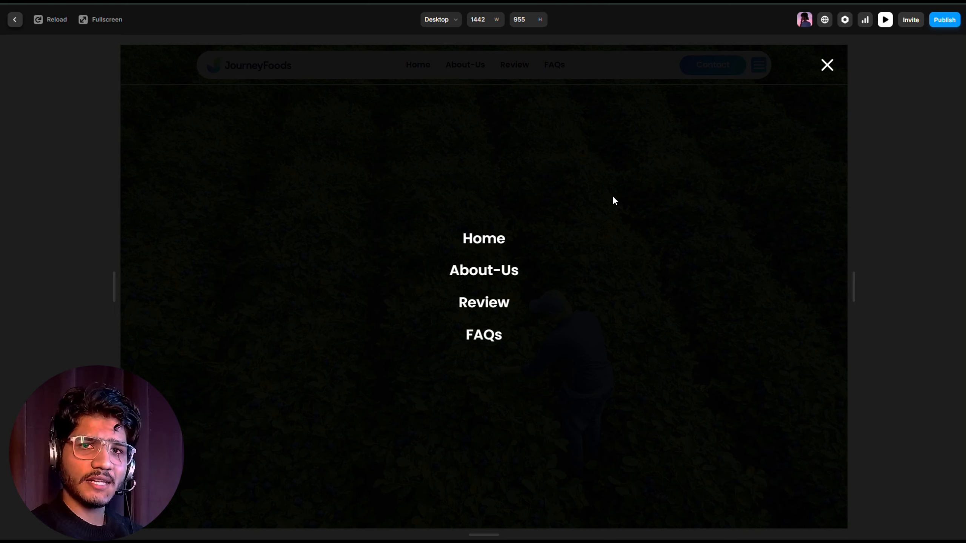
click(482, 241)
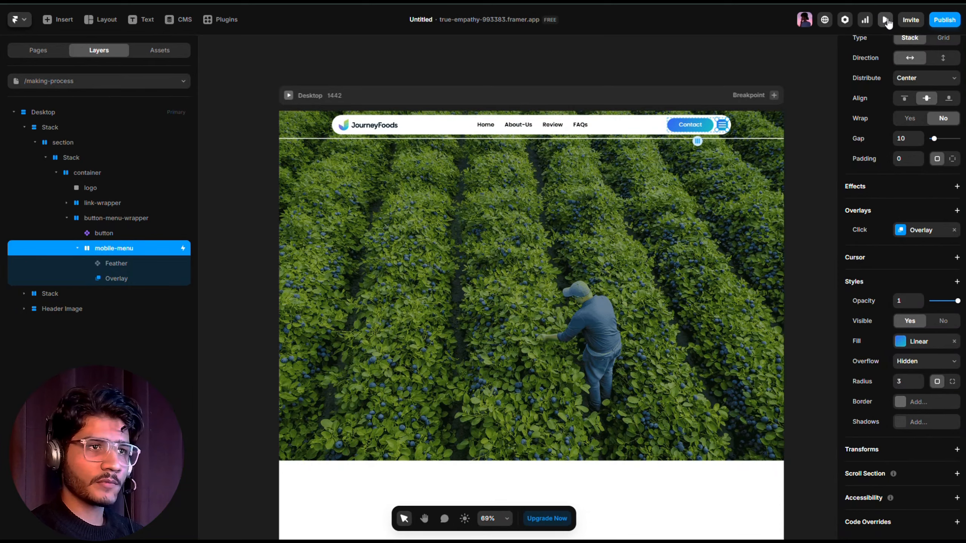
click(886, 20)
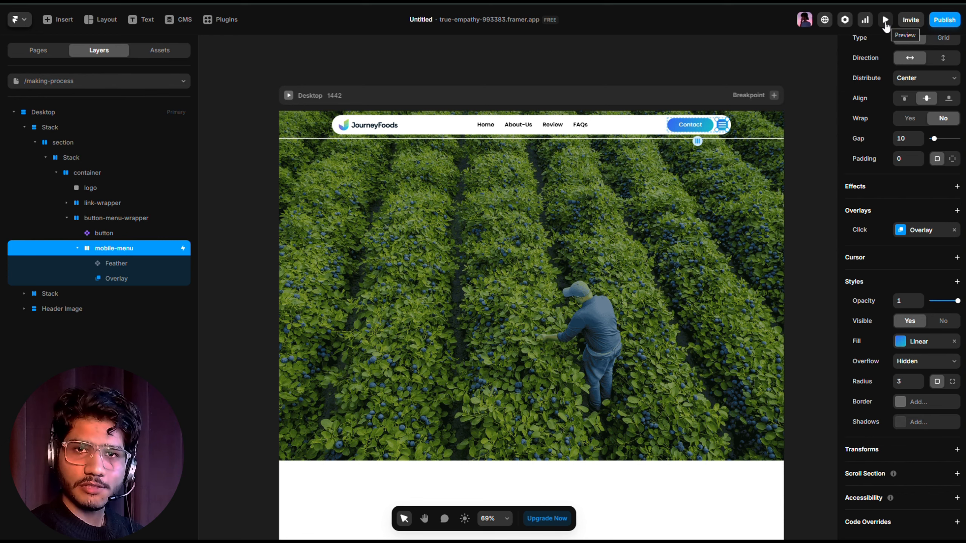
Reopen the mobile menu's overlay for editing and add a Close Overlay click interaction to the About-Us link
click(920, 230)
click(534, 239)
click(914, 76)
click(895, 94)
Add a Close Overlay click interaction to both the Review and FAQs links in the overlay
click(521, 267)
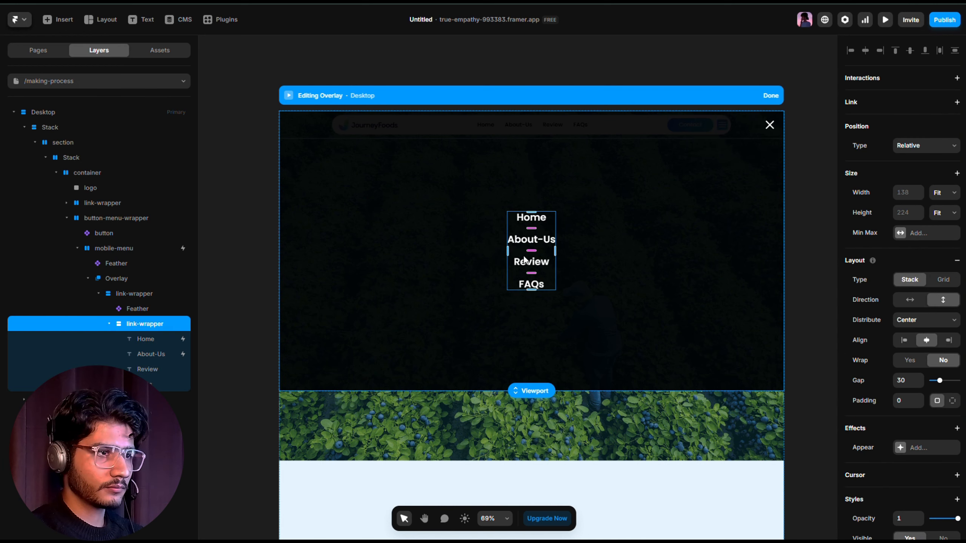
click(530, 265)
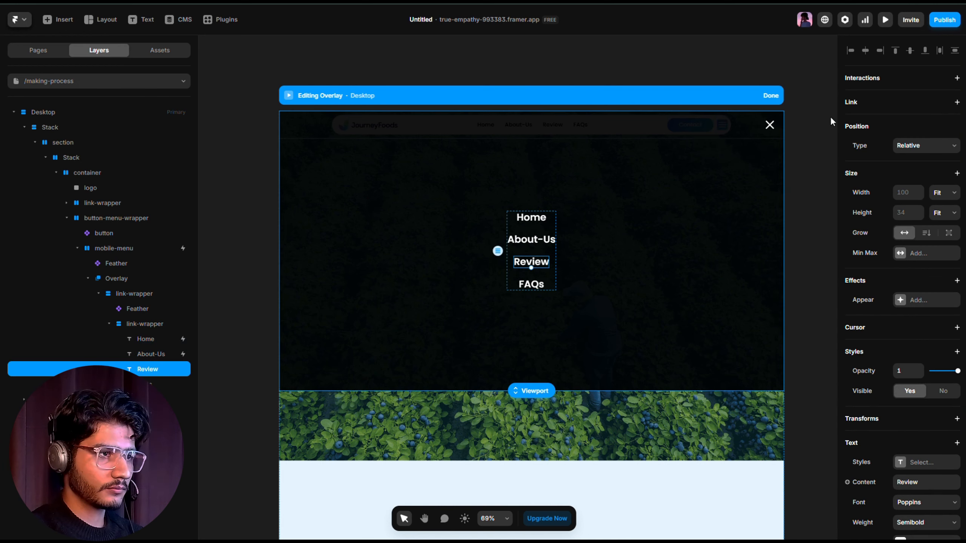
click(877, 85)
click(889, 107)
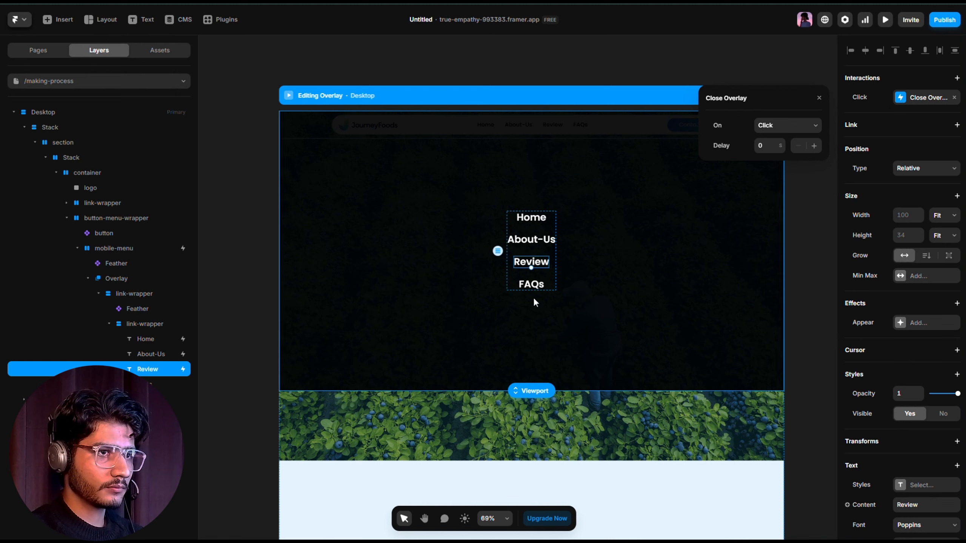
click(533, 284)
click(911, 88)
click(909, 98)
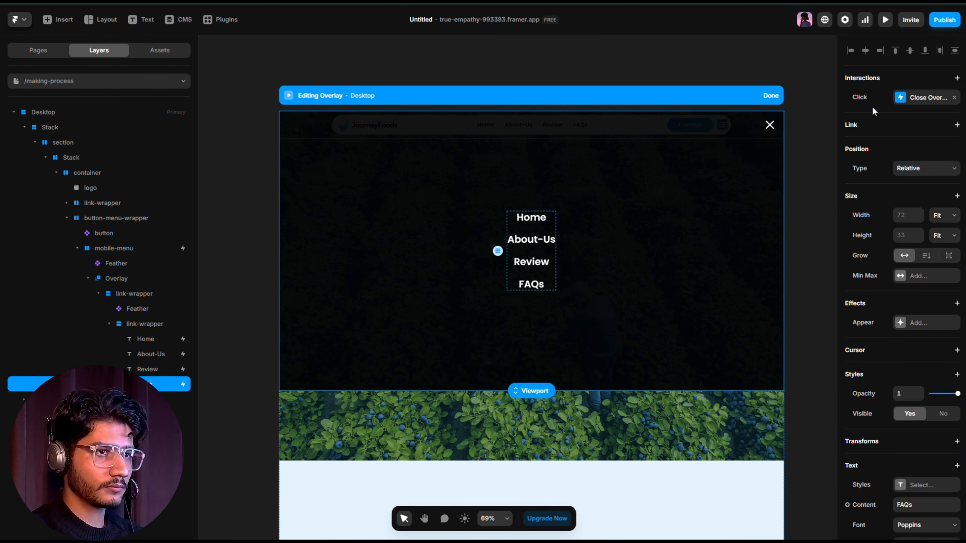
Add a Close Overlay click interaction to the overlay's X icon and finish editing the overlay
click(756, 123)
click(771, 125)
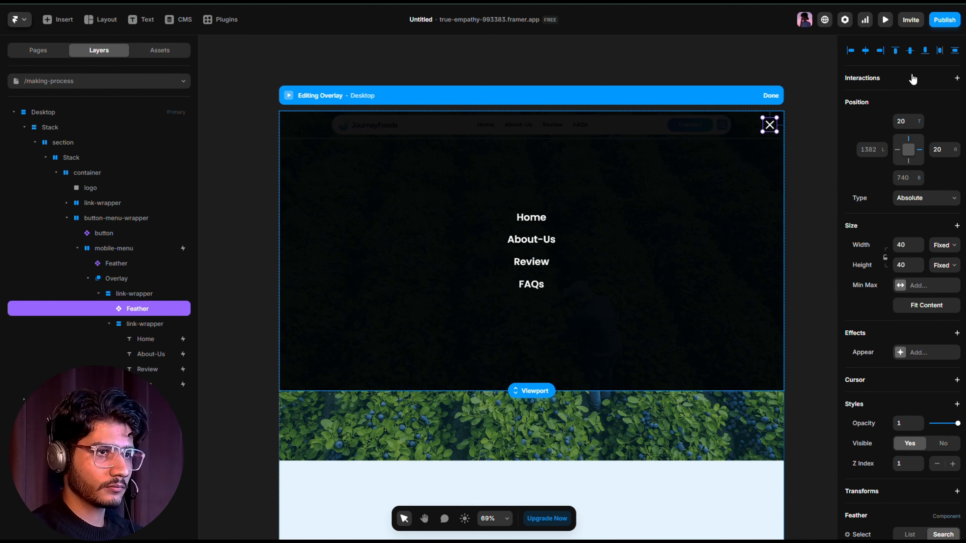
click(913, 78)
click(886, 100)
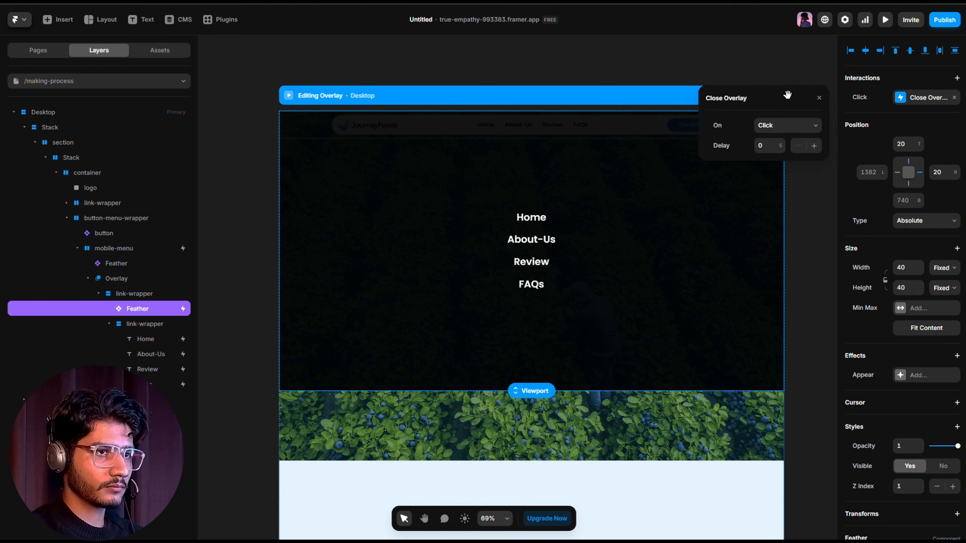
click(823, 100)
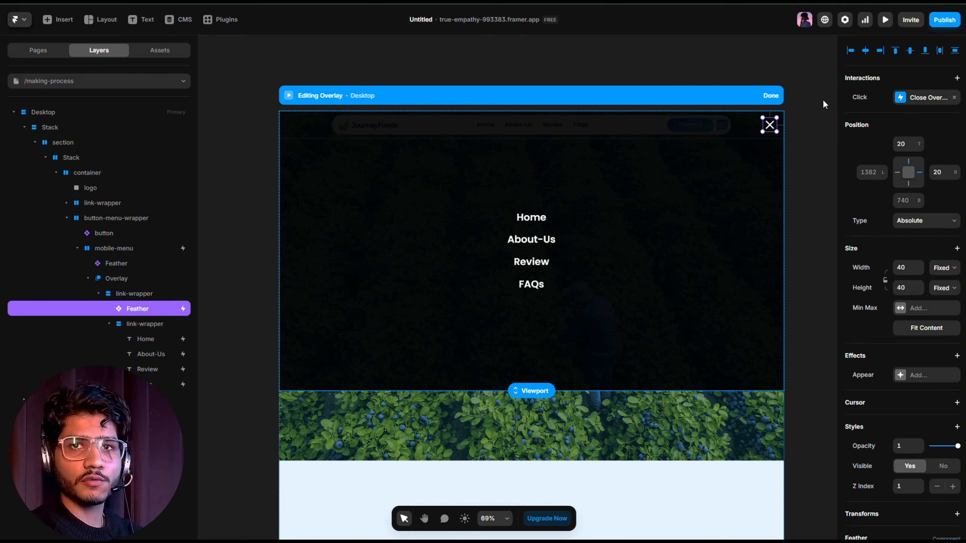
click(772, 96)
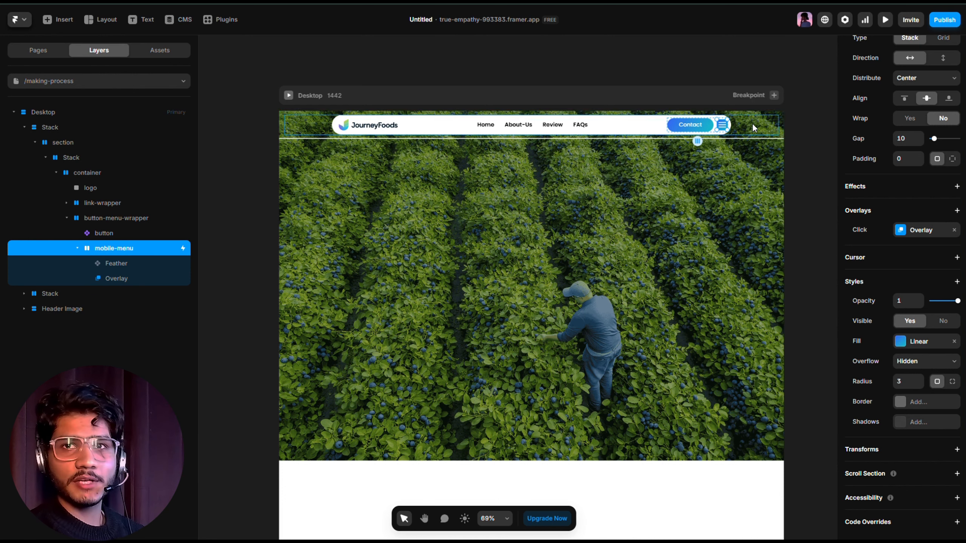
Hide the mobile-menu hamburger icon in the Desktop navbar by setting Visible to No
click(945, 323)
click(685, 236)
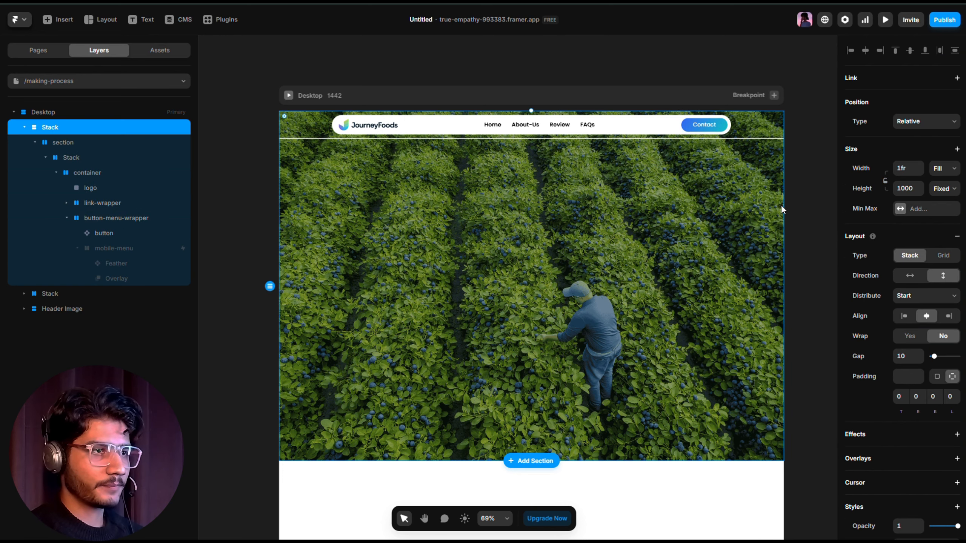
click(796, 193)
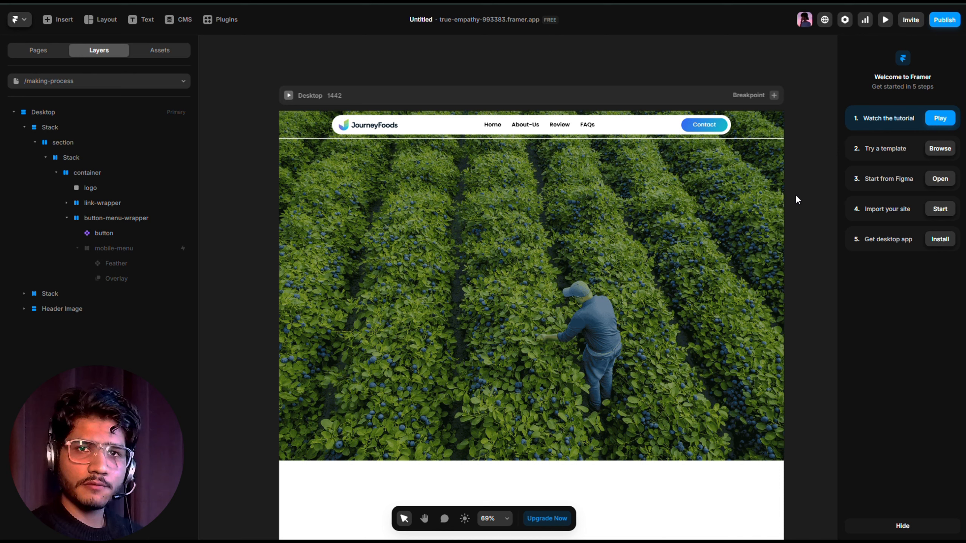
Add the small-desk 1024 breakpoint to the page
click(773, 97)
click(773, 96)
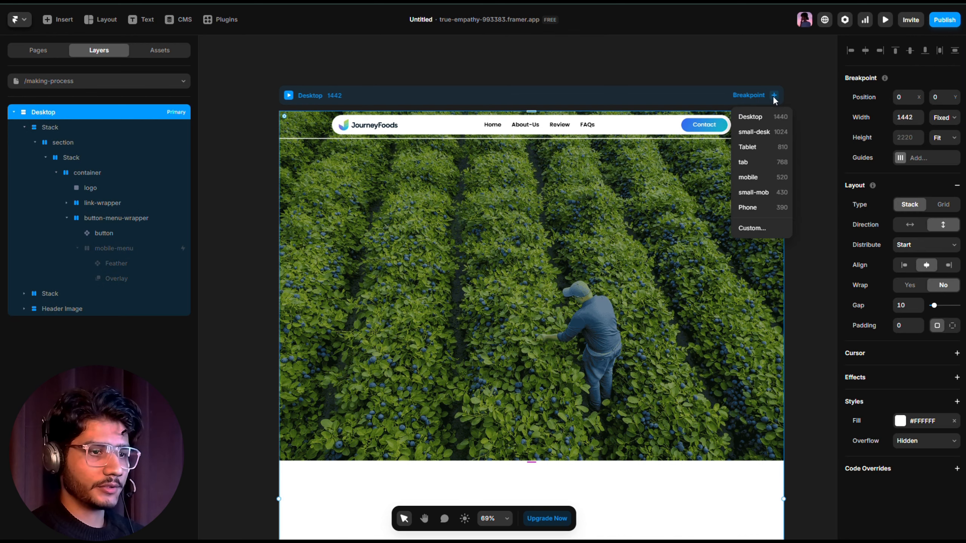
click(756, 132)
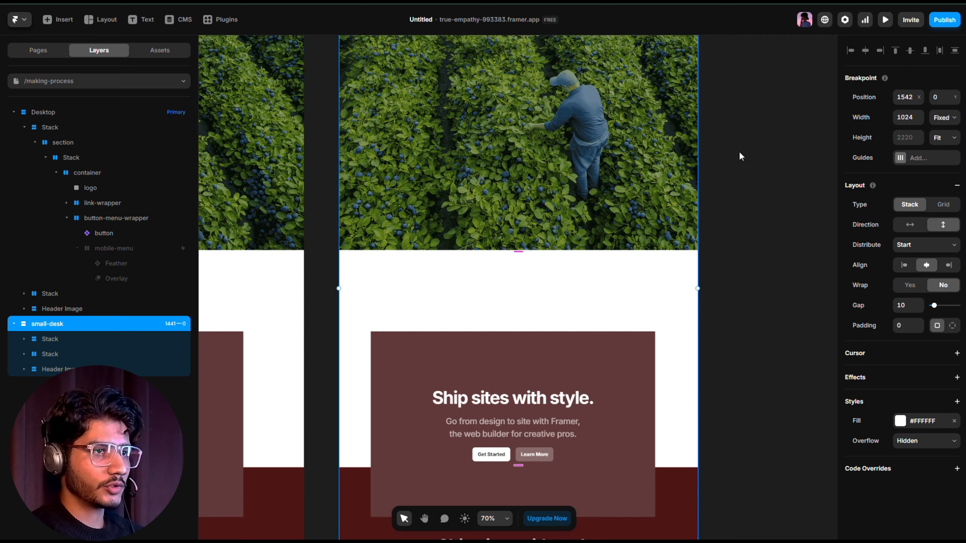
scroll(712, 175, up, 3)
scroll(712, 175, up, 5)
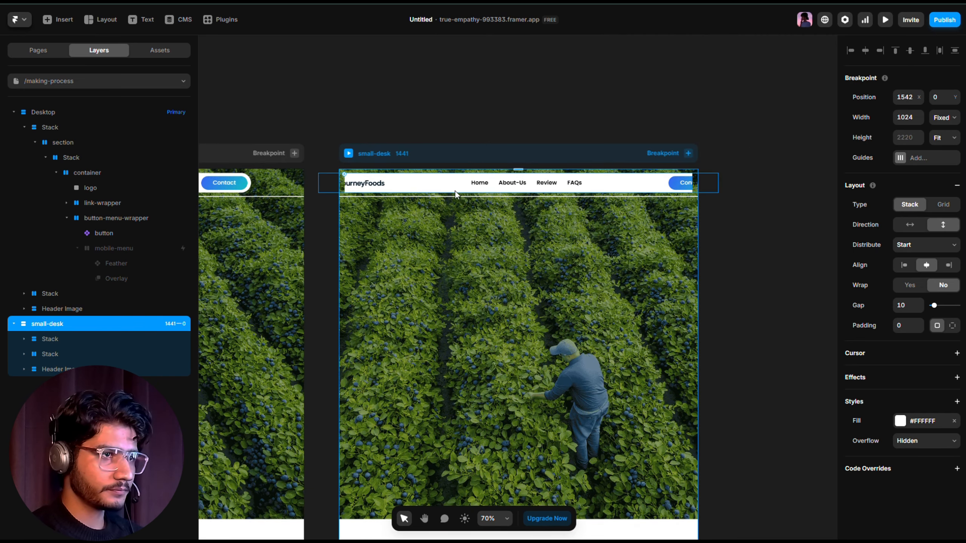
Set the width of the Desktop navbar's container to Fill
click(450, 186)
scroll(449, 185, left, 10)
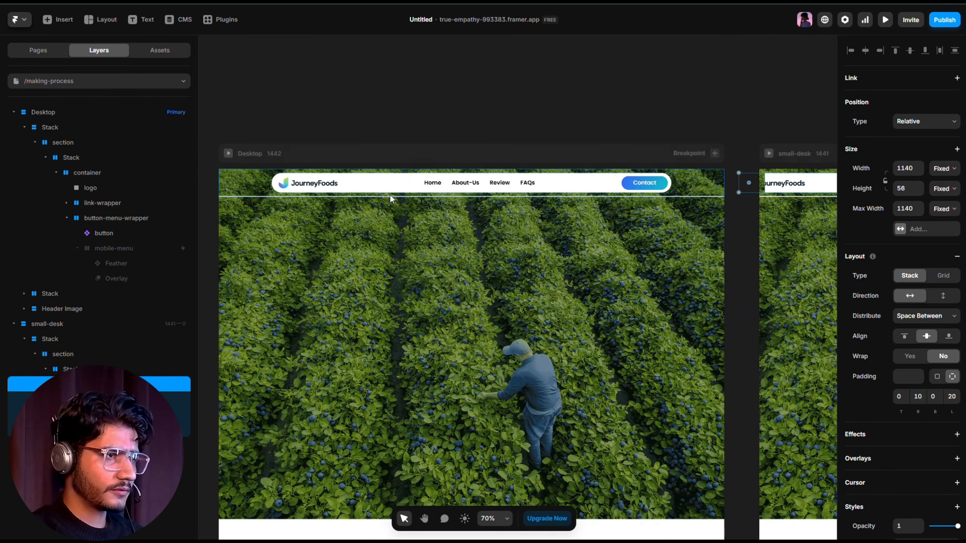
click(374, 183)
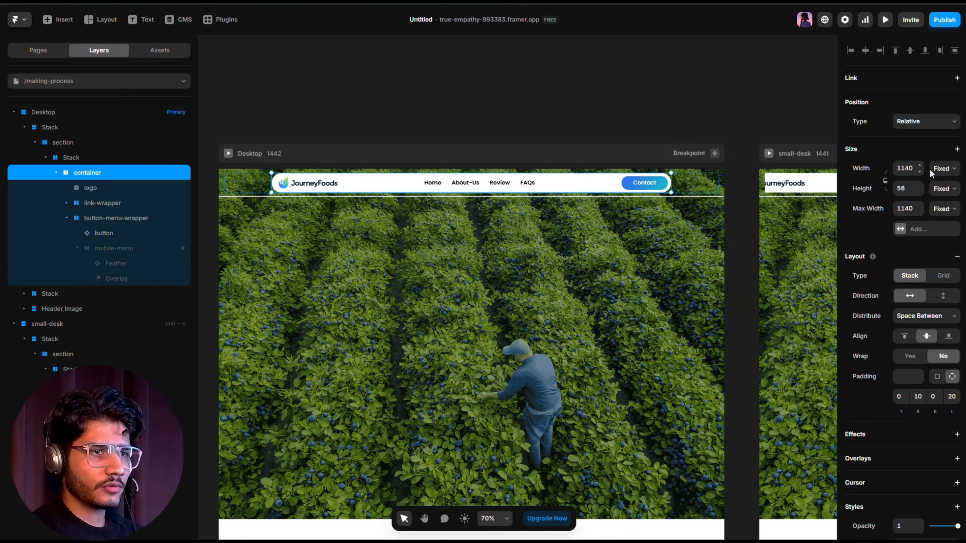
click(942, 169)
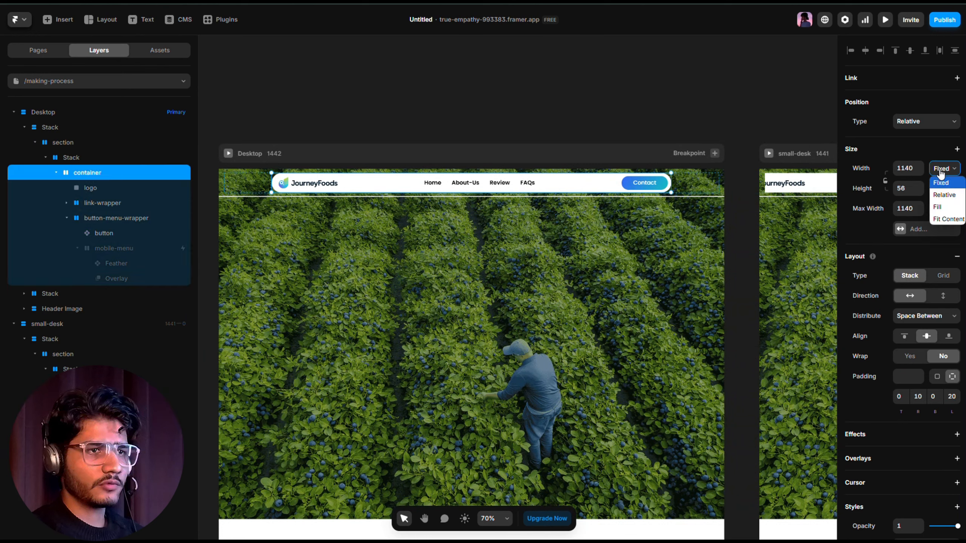
click(946, 208)
click(773, 115)
scroll(695, 110, right, 5)
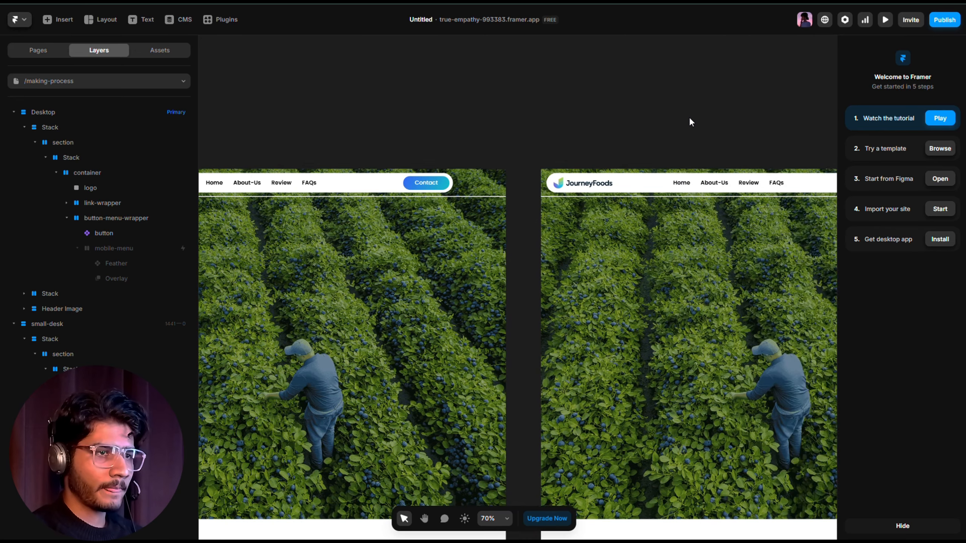
Add the Tablet 810 breakpoint from the small-desk breakpoint
scroll(689, 116, right, 5)
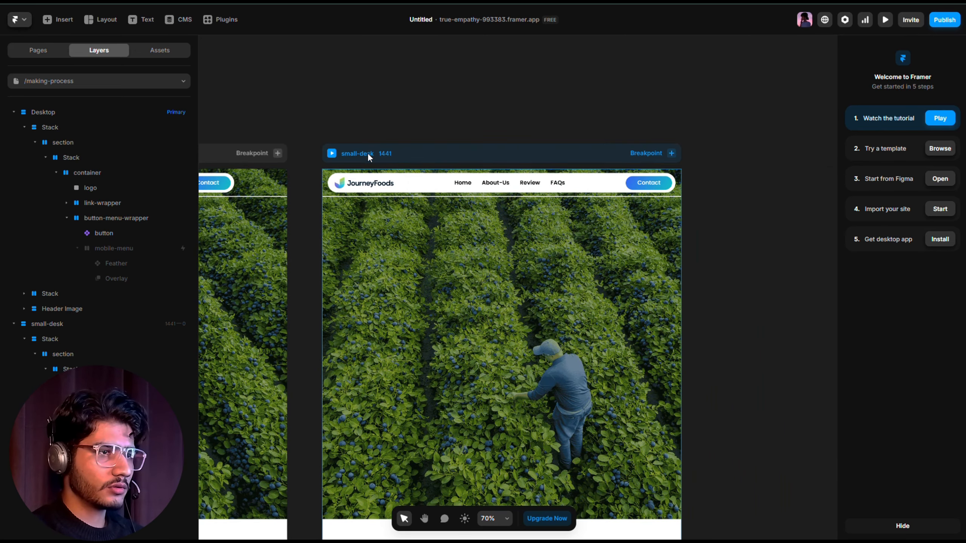
click(672, 153)
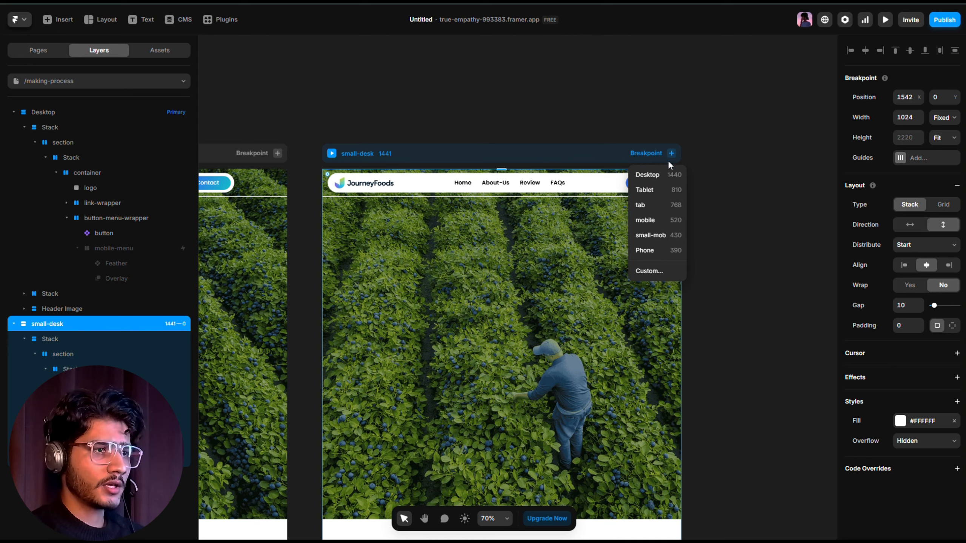
click(654, 190)
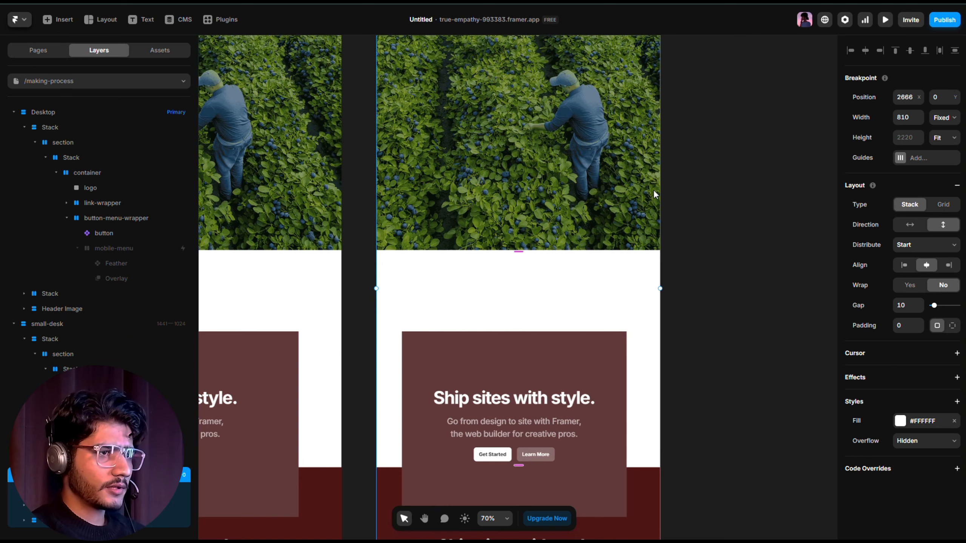
scroll(633, 194, up, 4)
scroll(629, 195, up, 3)
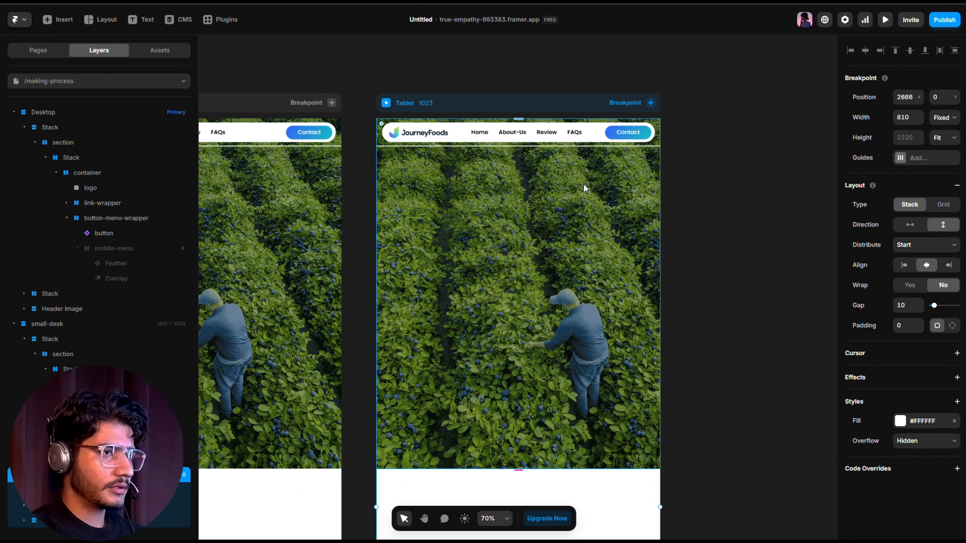
Add the tab 768 breakpoint from the Tablet breakpoint
click(651, 103)
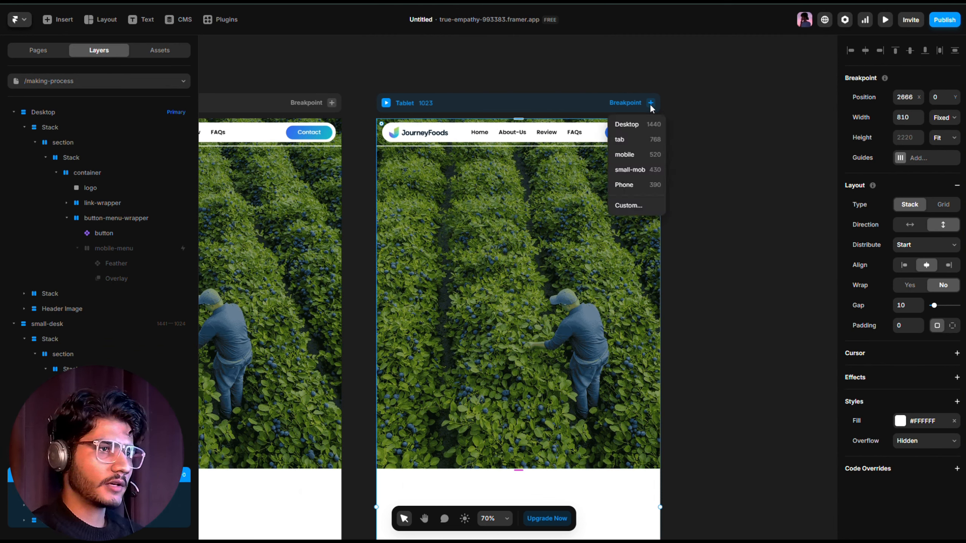
click(641, 139)
scroll(596, 198, up, 5)
scroll(596, 199, up, 2)
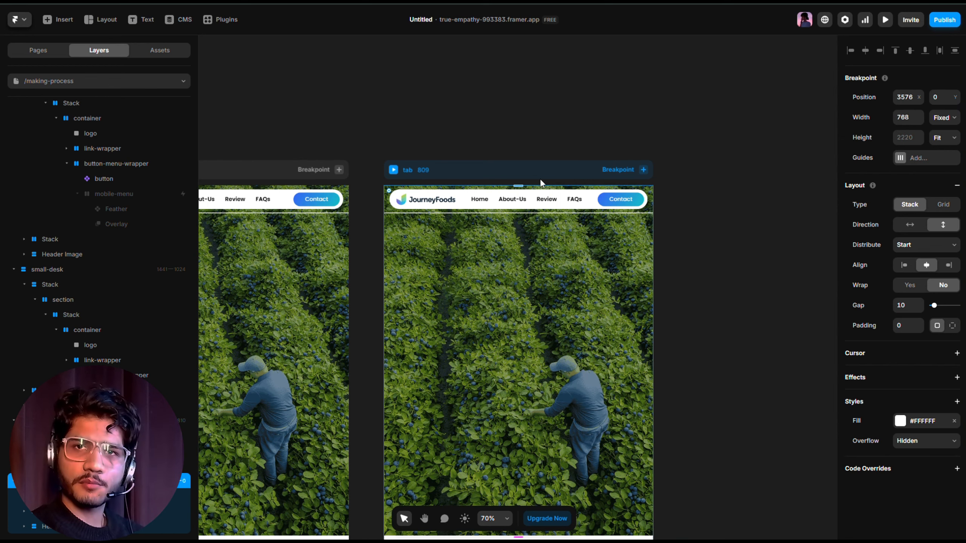
scroll(533, 192, down, 1)
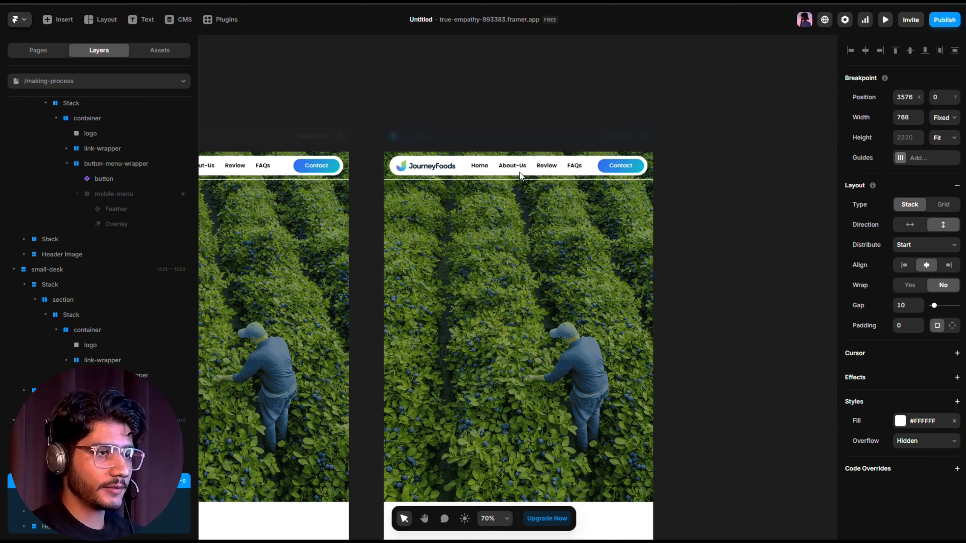
Hide the navigation links wrapper in the tab breakpoint's navbar by setting Visible to No
scroll(521, 174, up, 5)
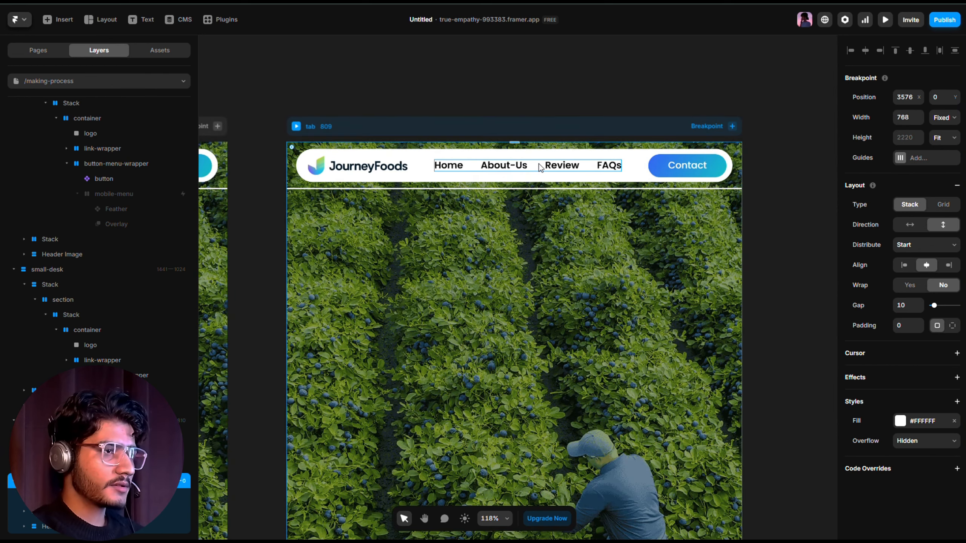
click(539, 167)
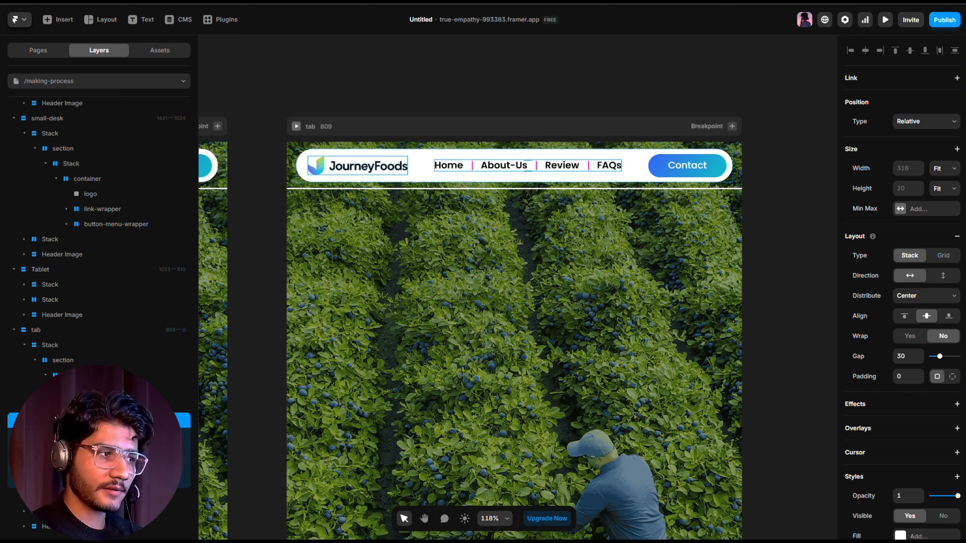
click(66, 421)
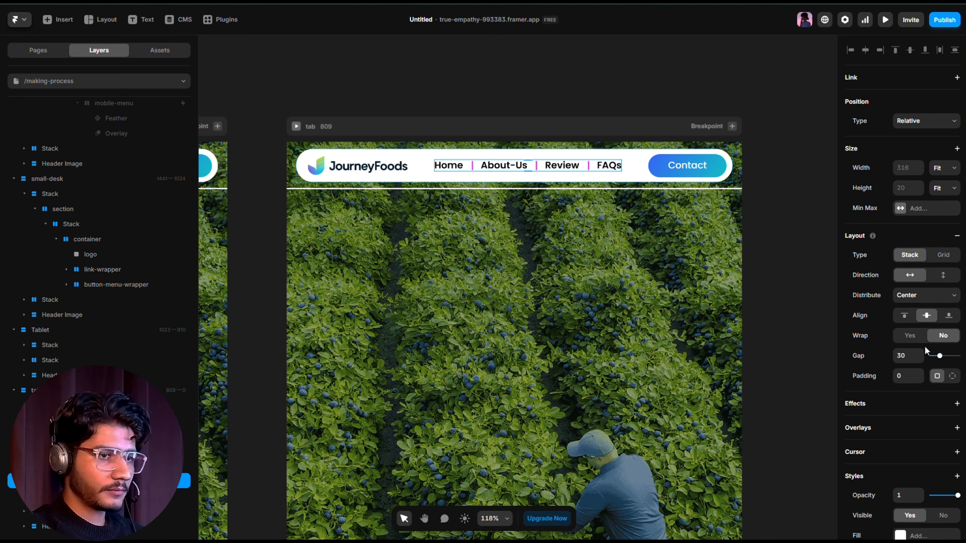
scroll(943, 362, down, 5)
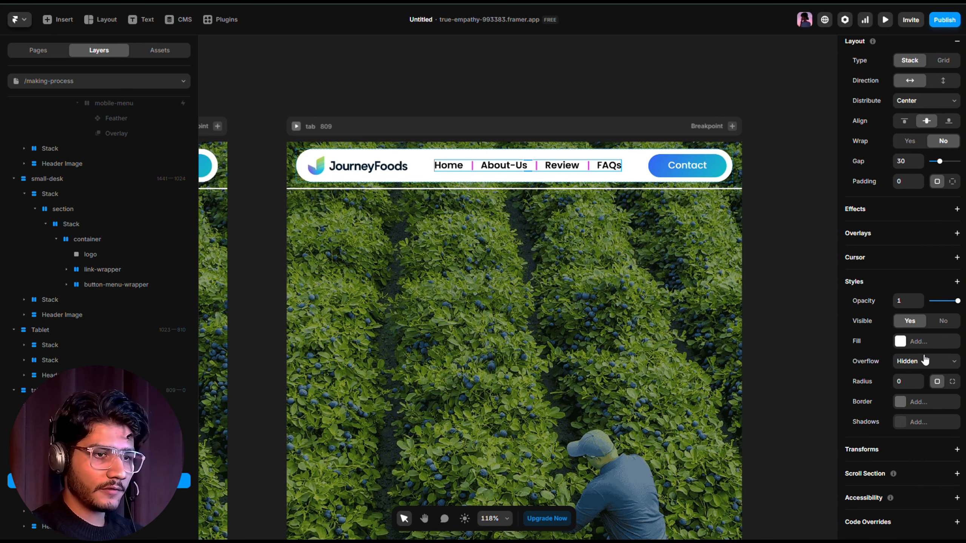
click(945, 325)
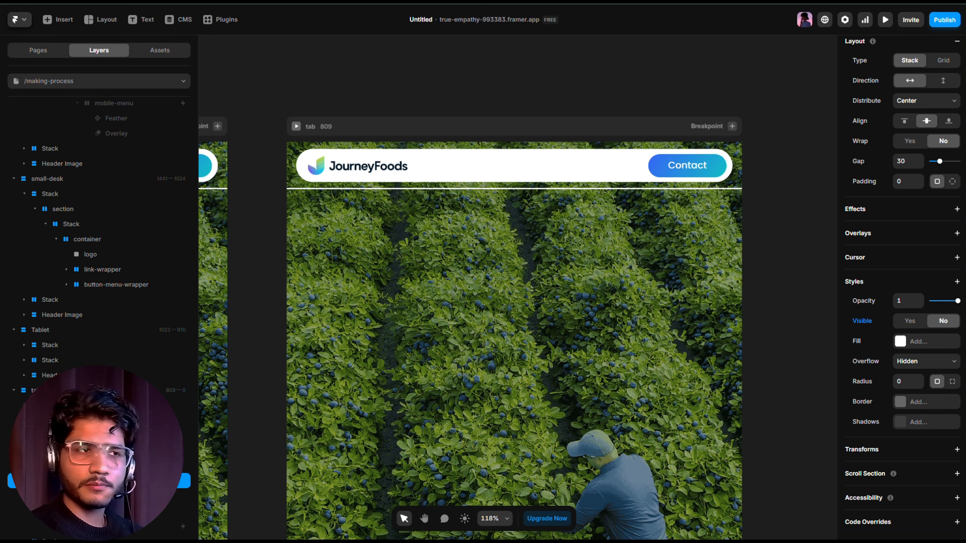
Show the mobile-menu hamburger icon in the tab breakpoint's navbar by setting Visible to Yes
scroll(114, 495, down, 1)
click(114, 496)
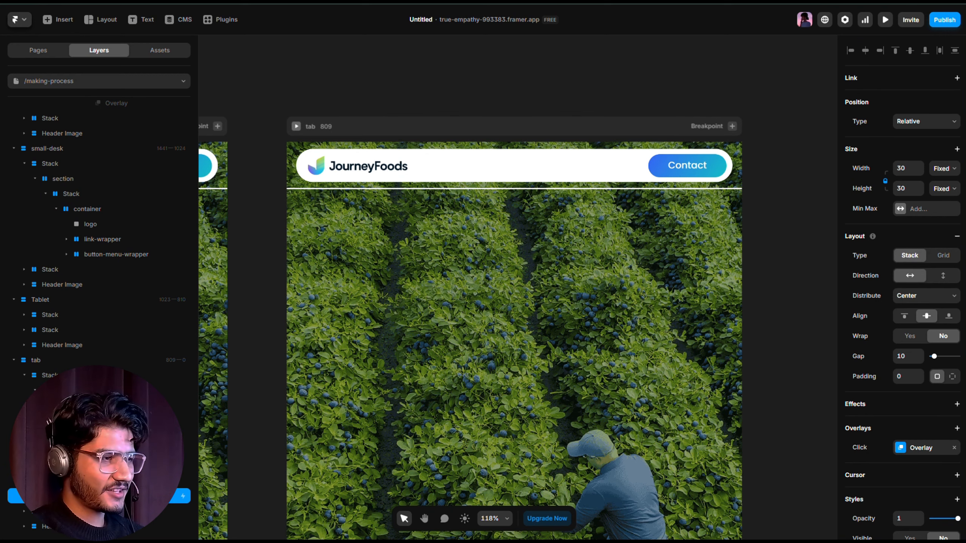
scroll(919, 384, down, 5)
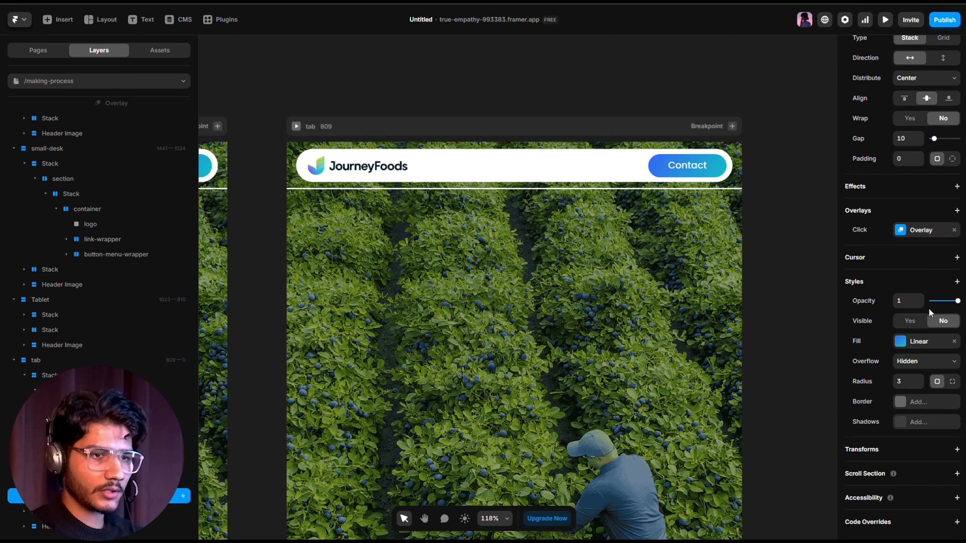
click(908, 322)
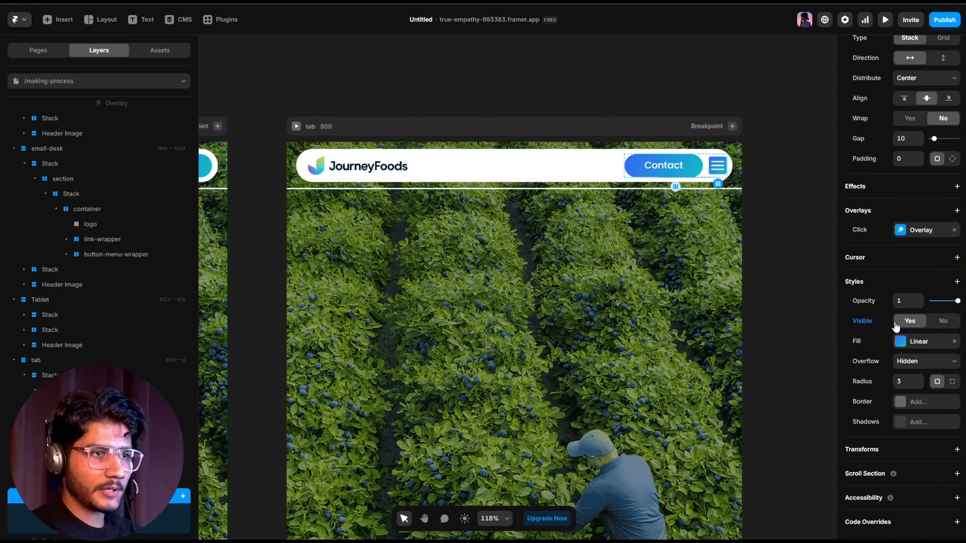
click(782, 274)
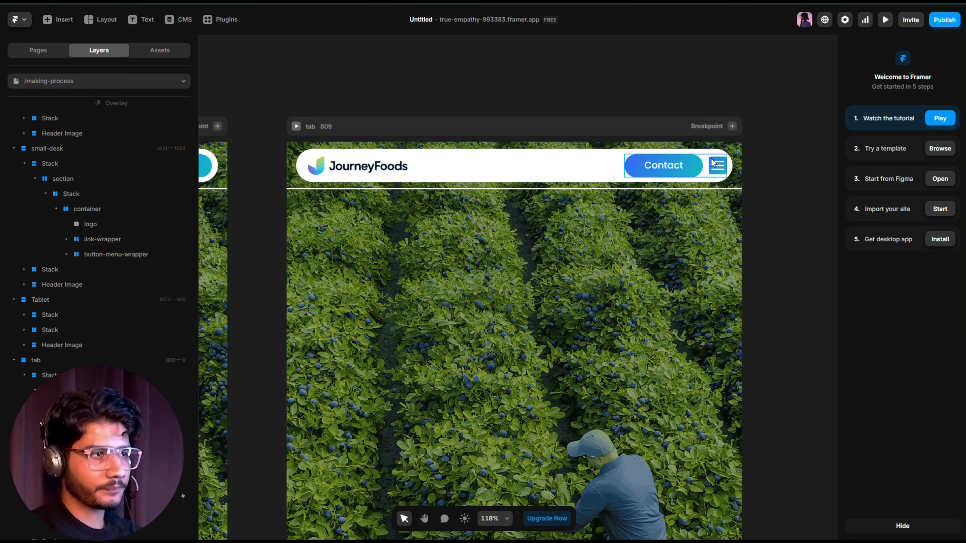
Add the mobile 520 breakpoint from the tab breakpoint
scroll(731, 130, down, 5)
scroll(732, 130, right, 2)
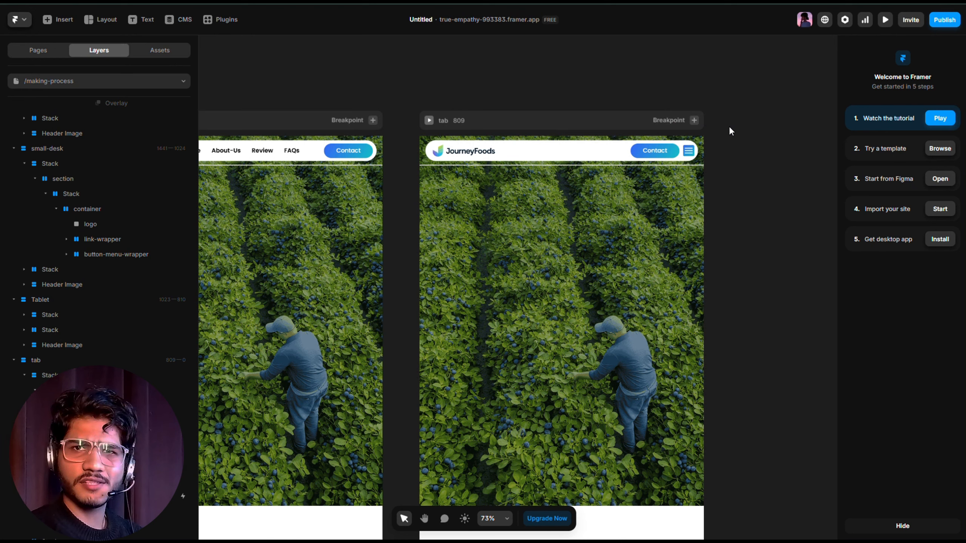
click(694, 120)
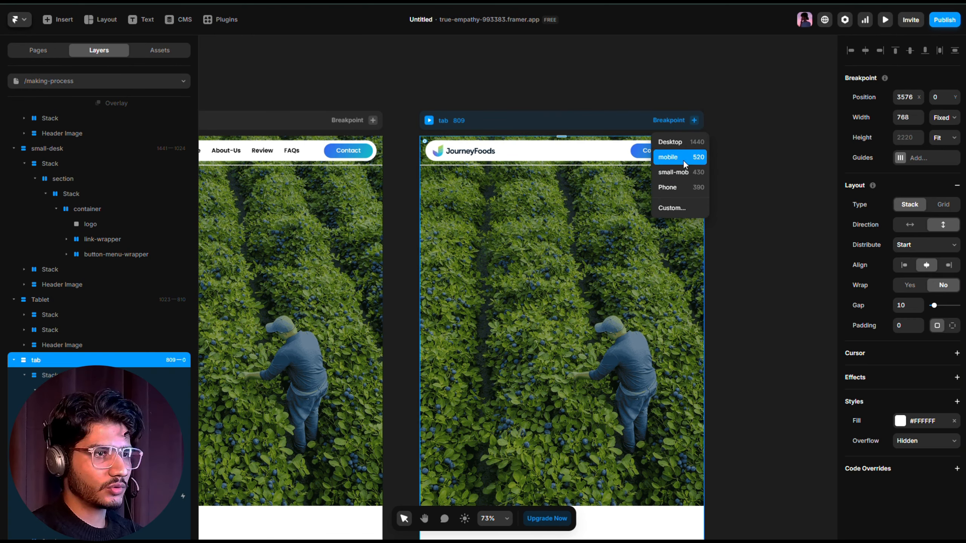
click(683, 157)
scroll(536, 192, up, 5)
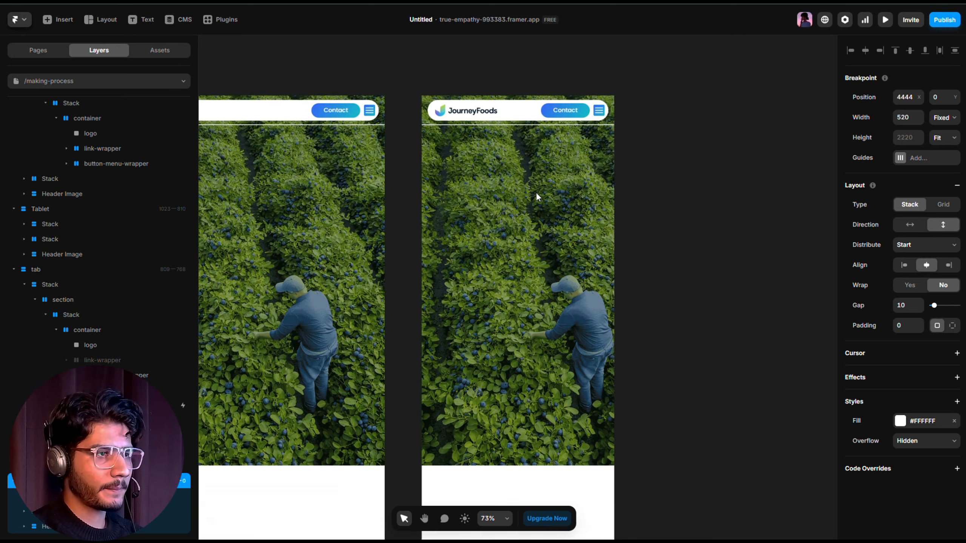
scroll(536, 192, up, 2)
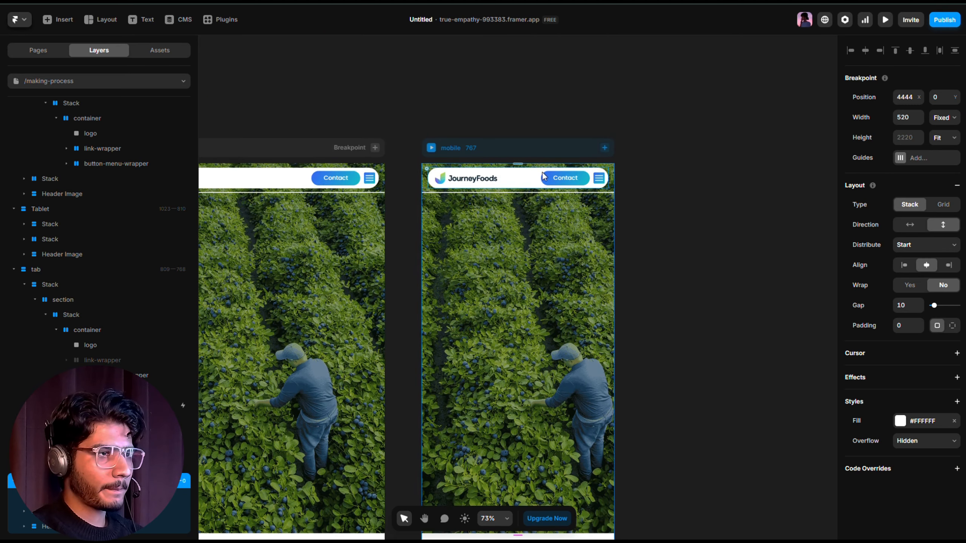
Add the Phone 390 breakpoint from the mobile breakpoint
click(605, 148)
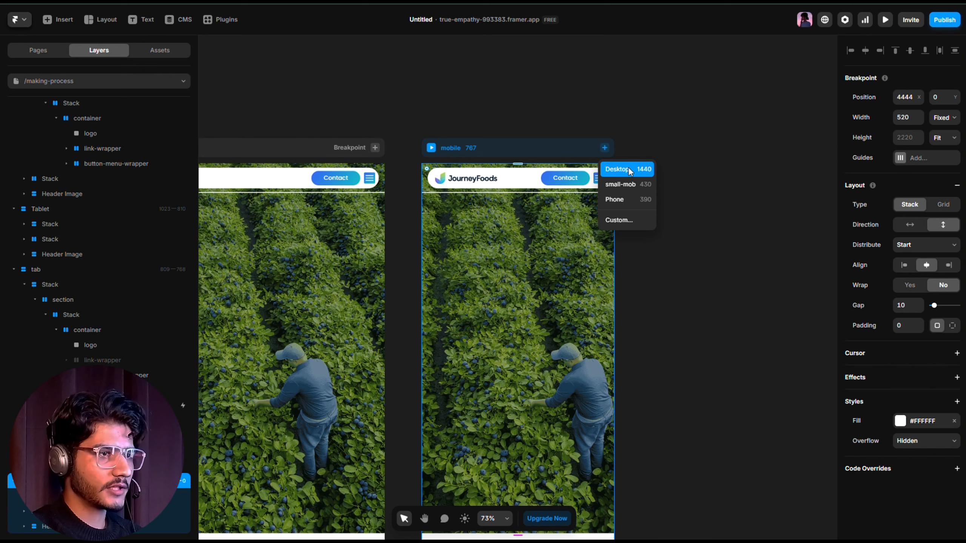
click(628, 199)
scroll(557, 195, up, 8)
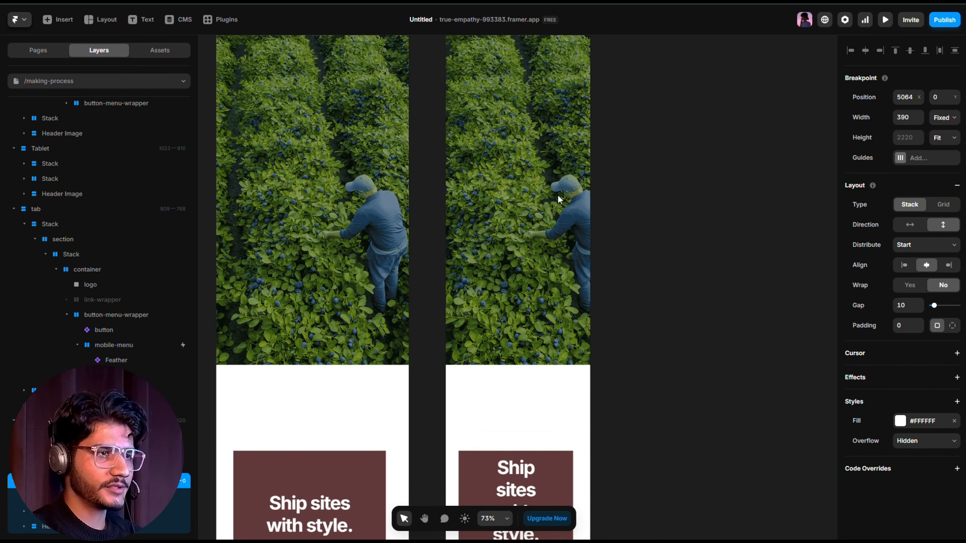
scroll(557, 194, up, 1)
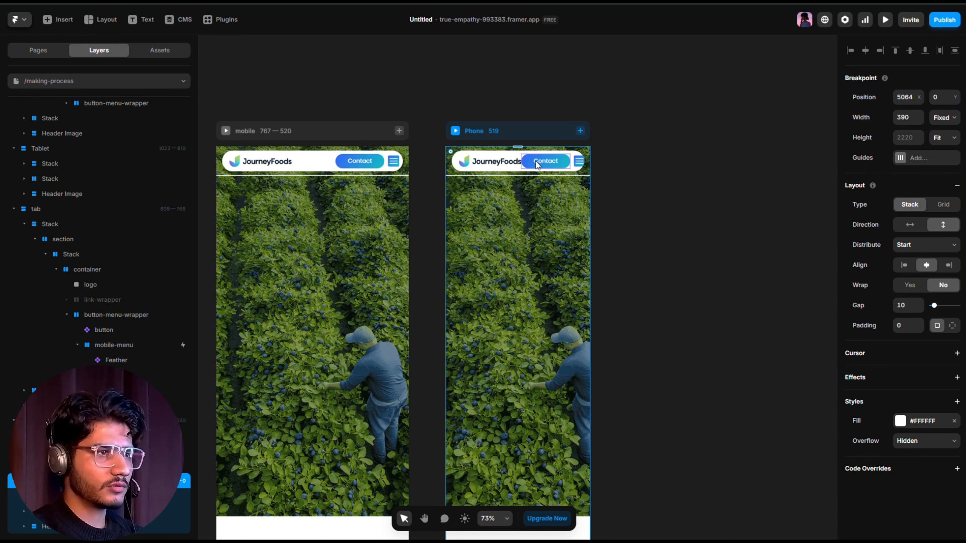
Hide the Contact button in the Phone breakpoint's navbar by setting Visible to No
click(538, 165)
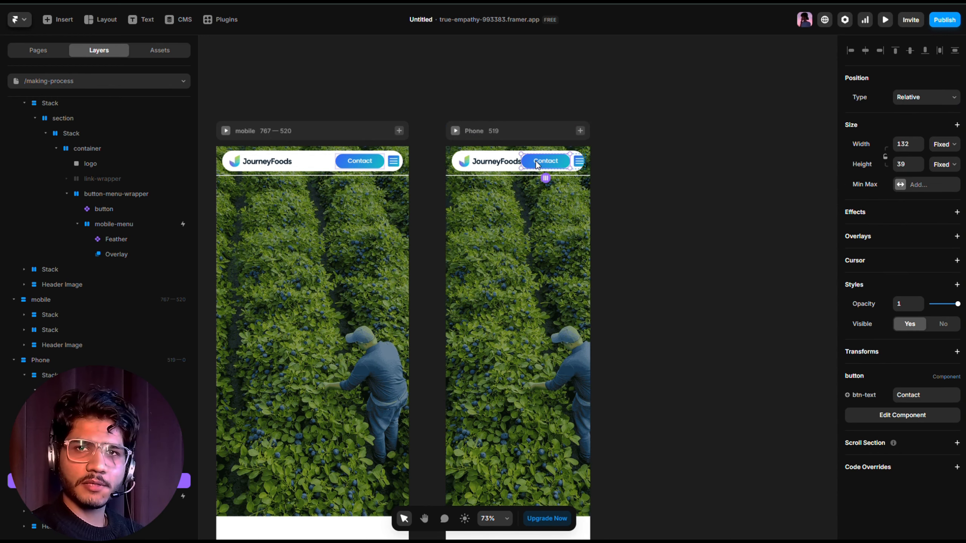
click(947, 325)
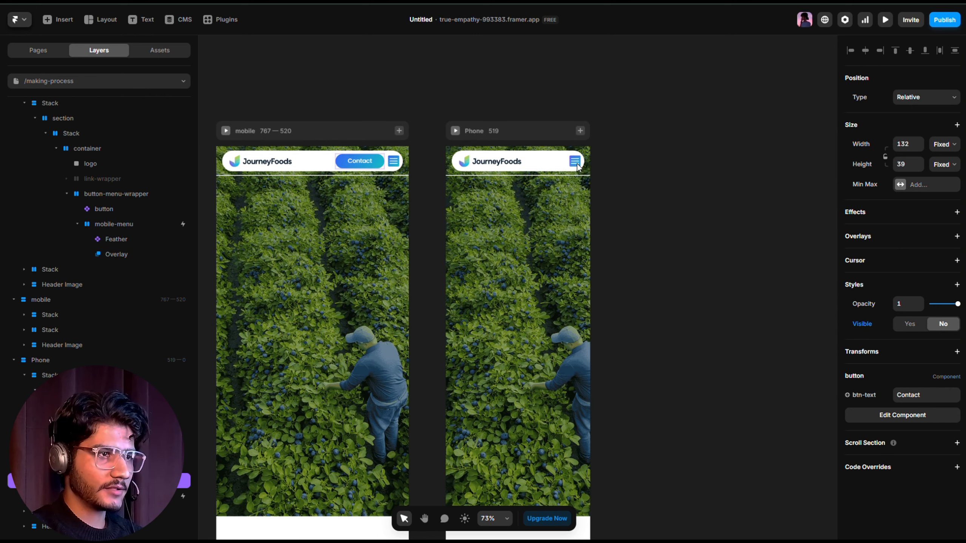
click(699, 141)
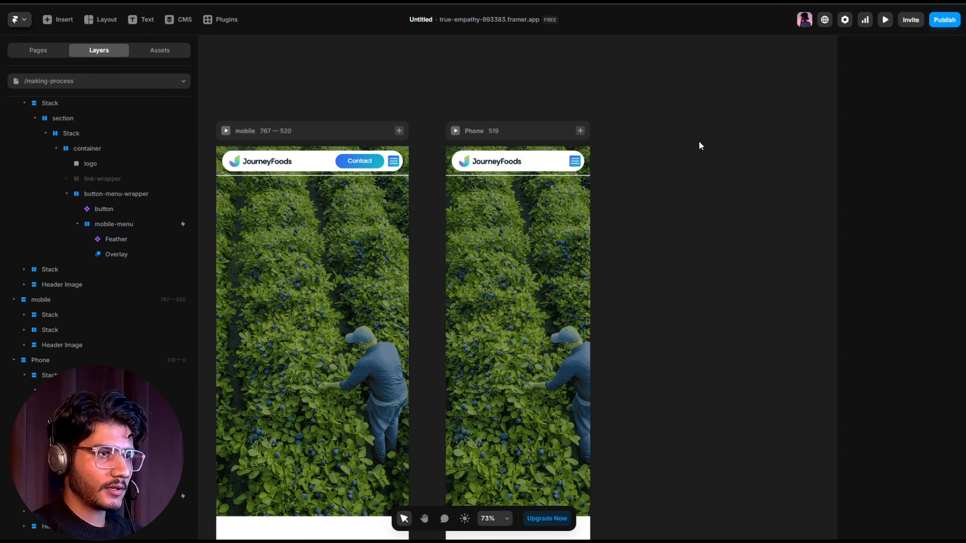
Preview the page and narrow the viewport from Desktop through Tablet to the tab breakpoint, about 792 px wide
click(884, 21)
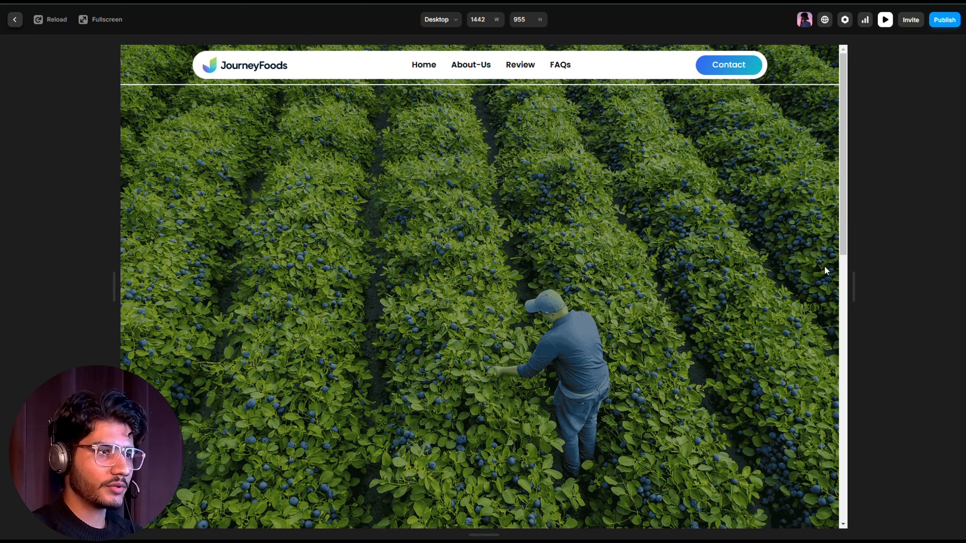
drag(856, 291, 703, 300)
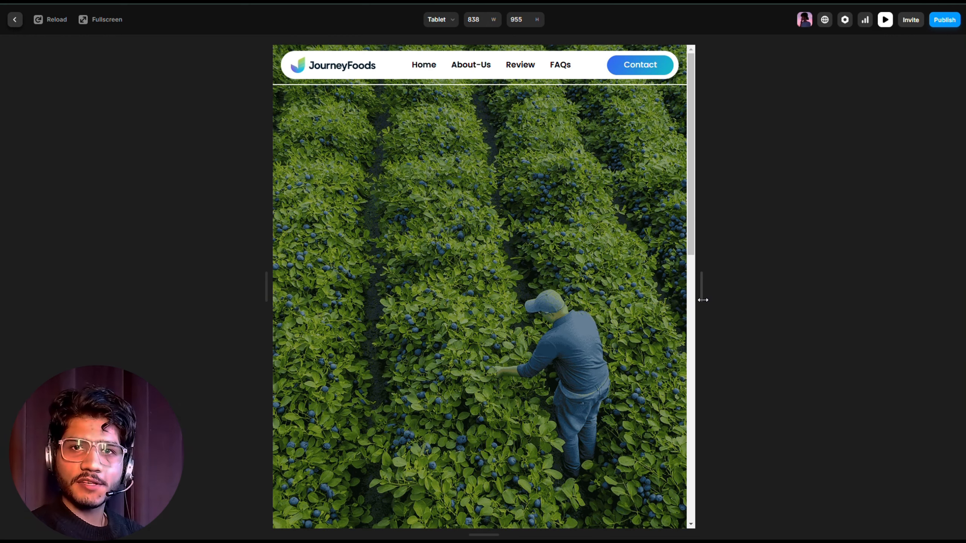
drag(703, 301, 691, 302)
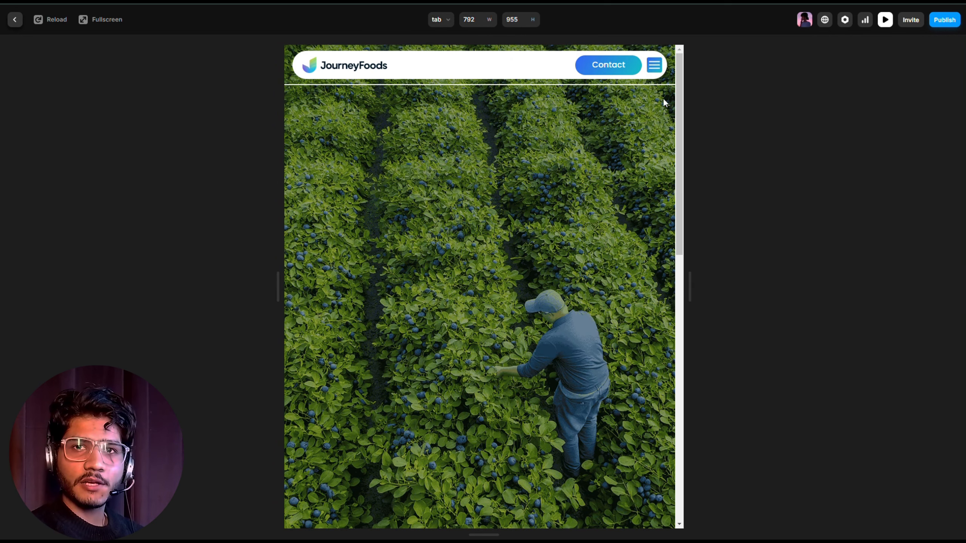
Test the overlay menu at tab width by opening and closing it and by choosing the About-Us and Review links
click(654, 69)
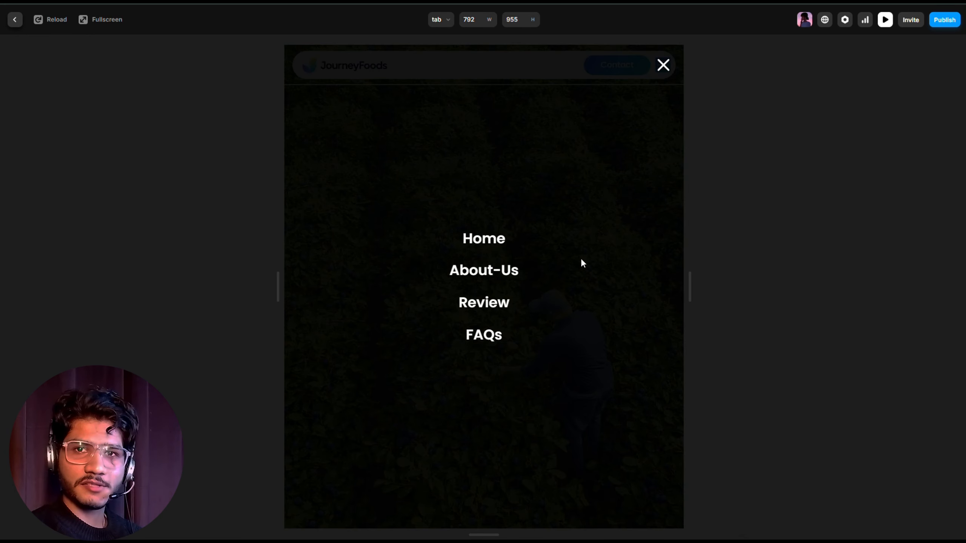
click(664, 64)
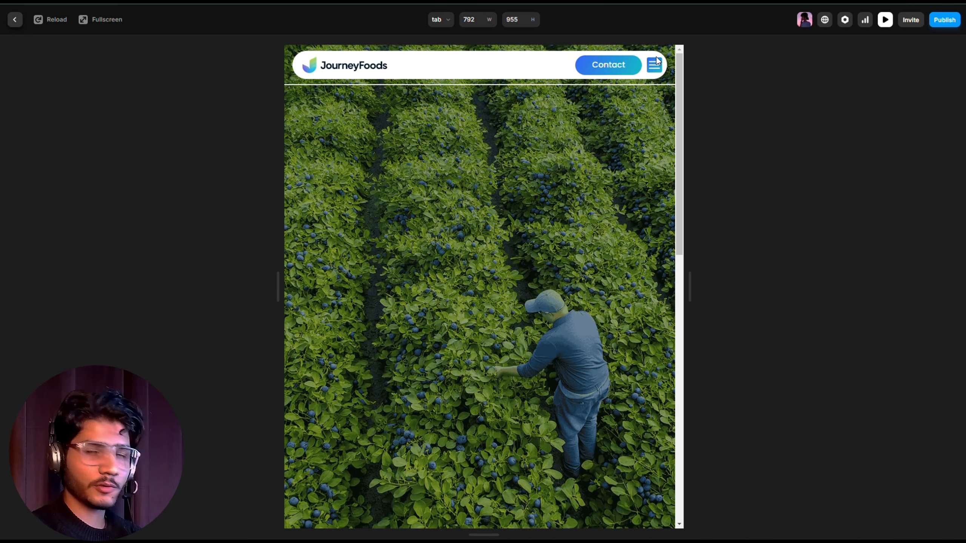
click(656, 70)
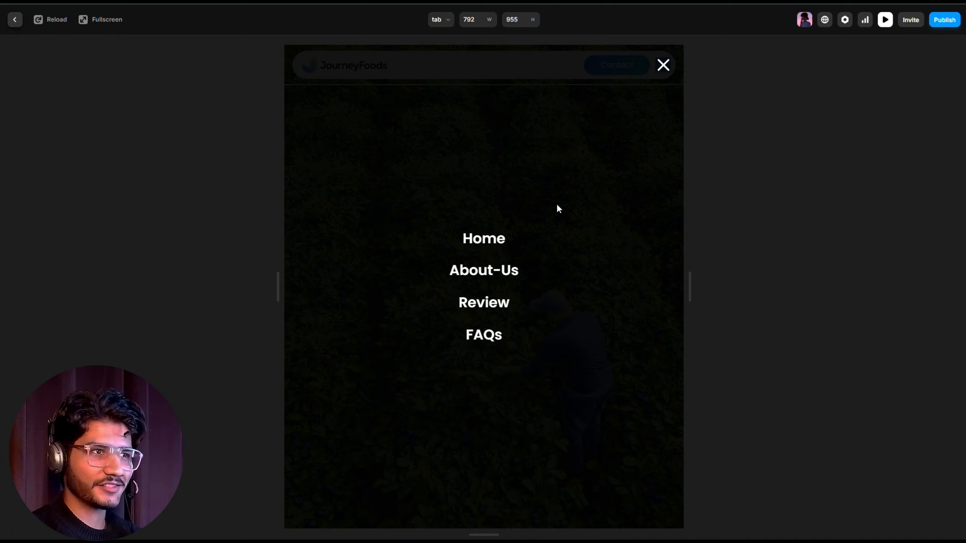
click(504, 272)
click(654, 65)
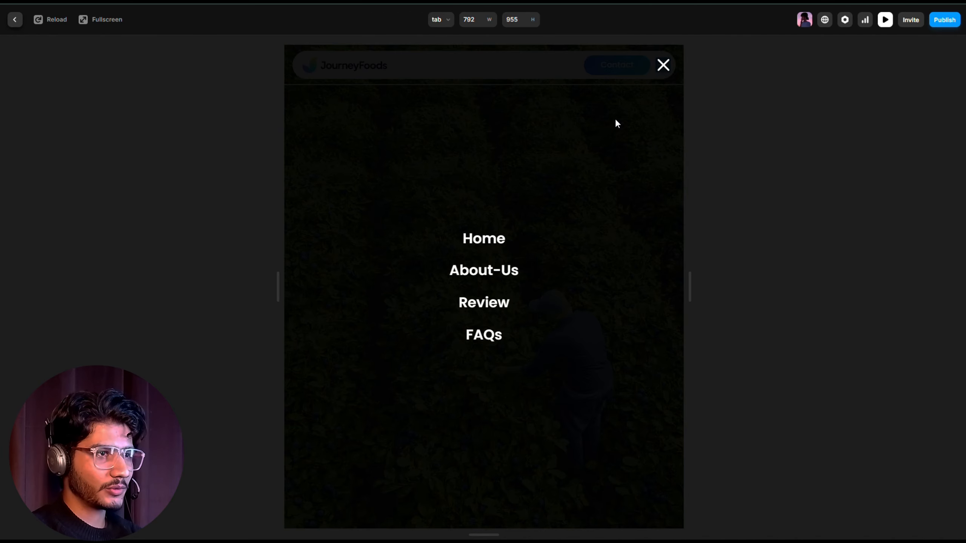
click(477, 305)
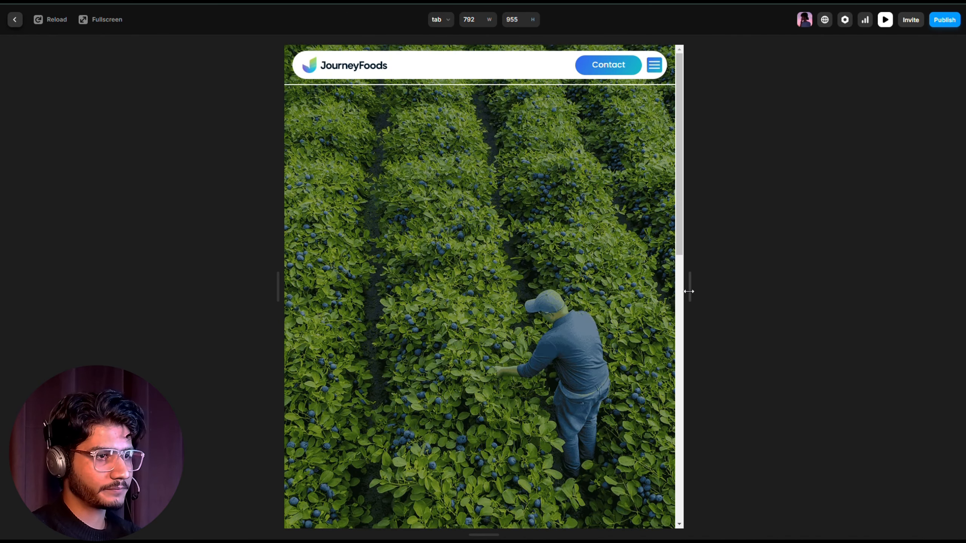
Narrow the preview to the Phone breakpoint, about 456 px wide, and open and close the overlay menu
drag(691, 290, 606, 300)
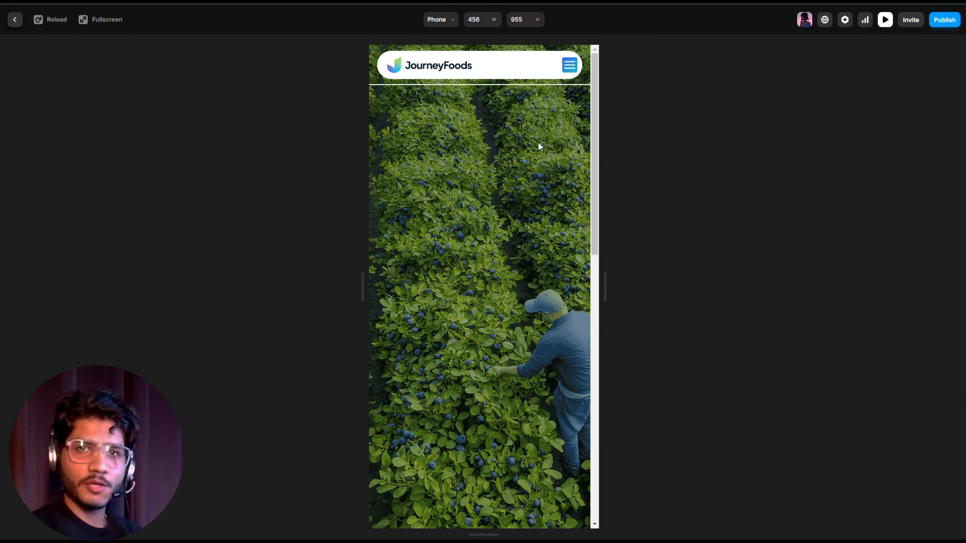
click(569, 67)
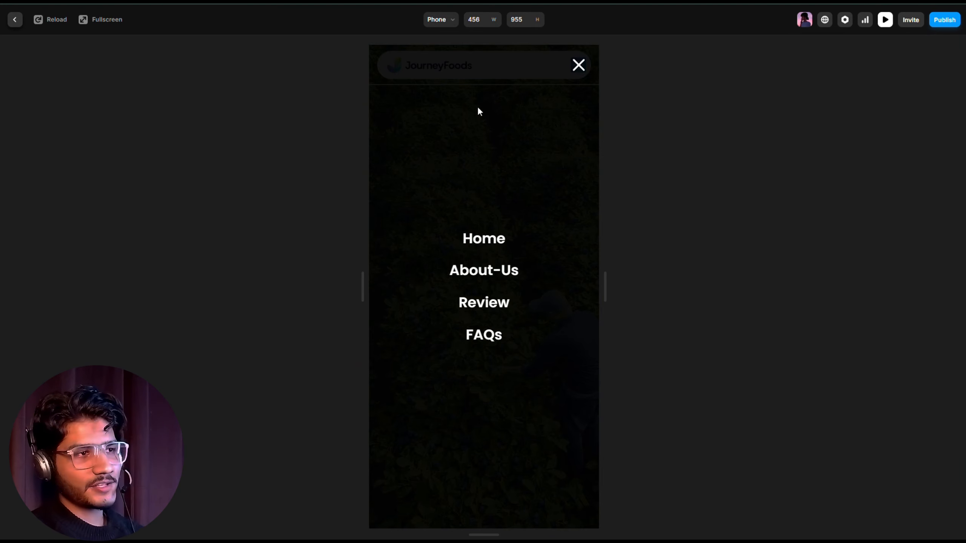
click(578, 67)
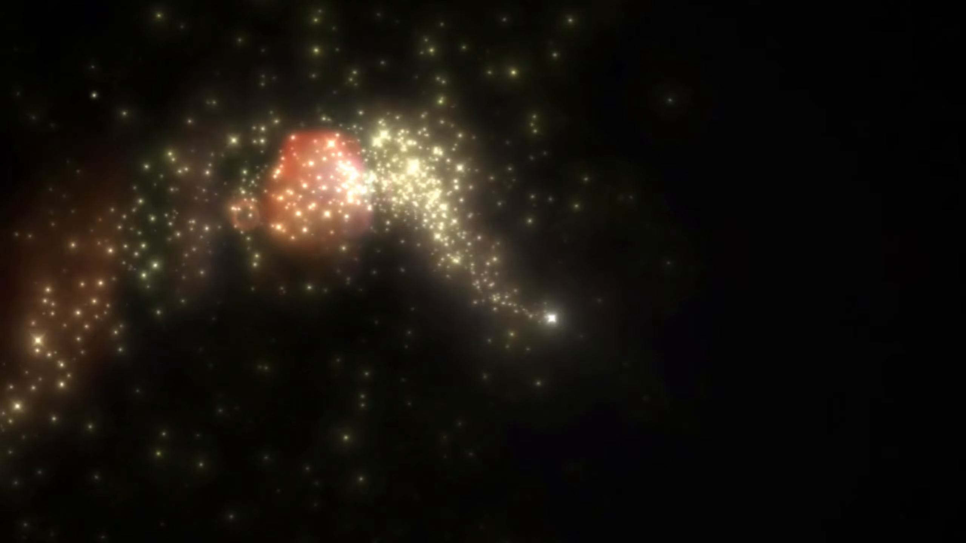